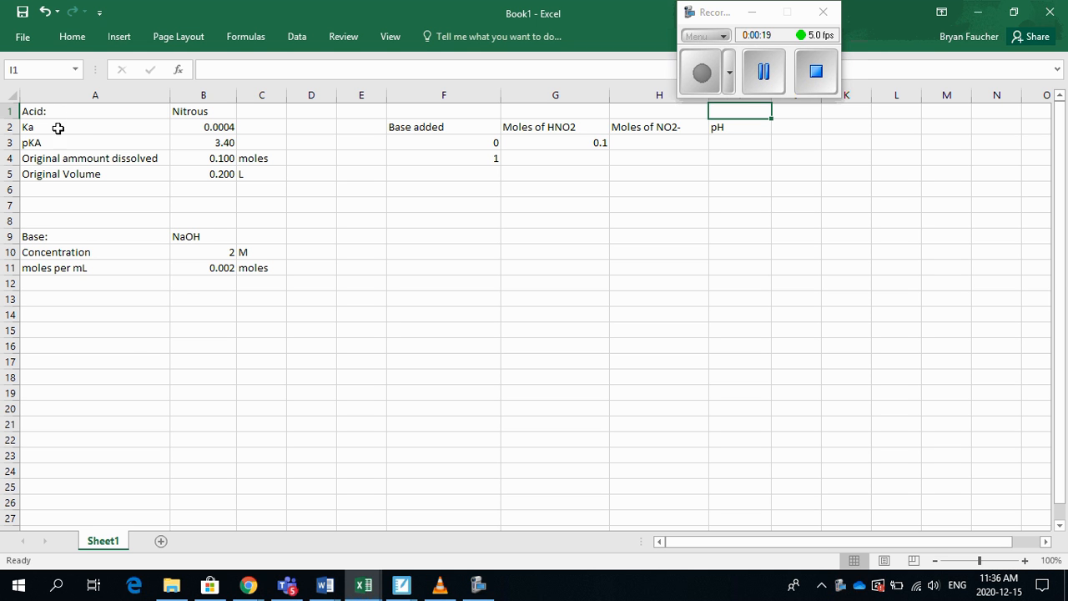
# Review the nitrous acid data in B1:B5 and the NaOH concentration and moles-per-mL data in rows 9 to 11
pyautogui.click(207, 115)
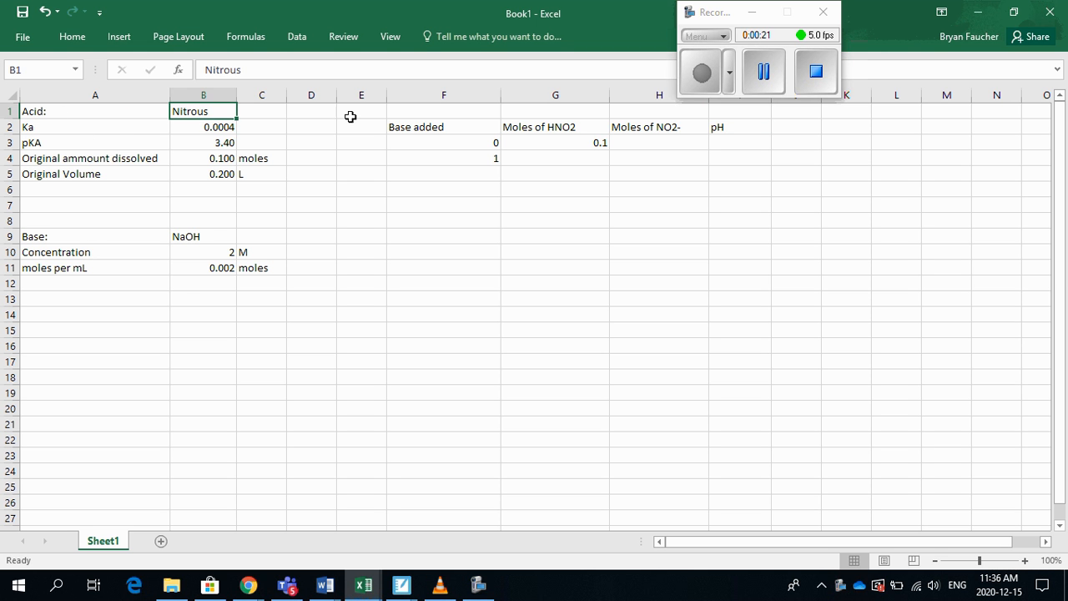
pyautogui.click(203, 158)
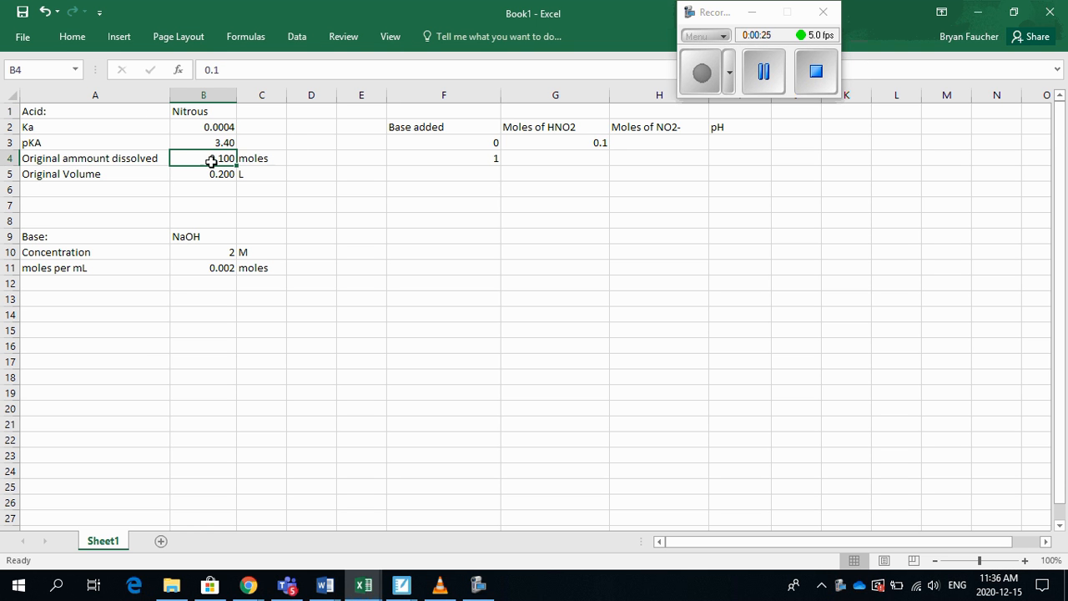
pyautogui.click(215, 175)
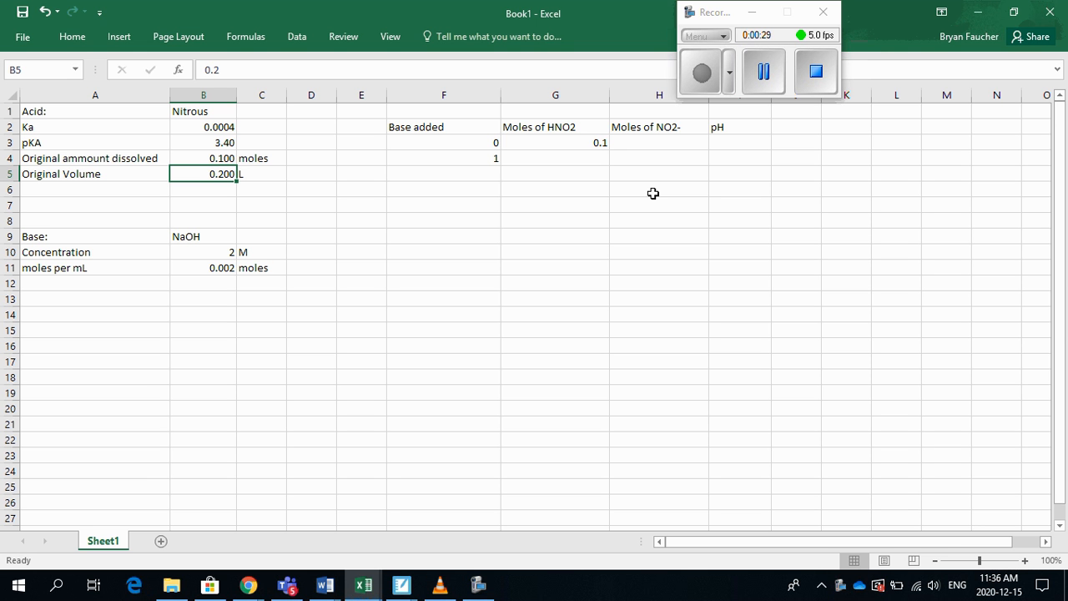
pyautogui.click(204, 140)
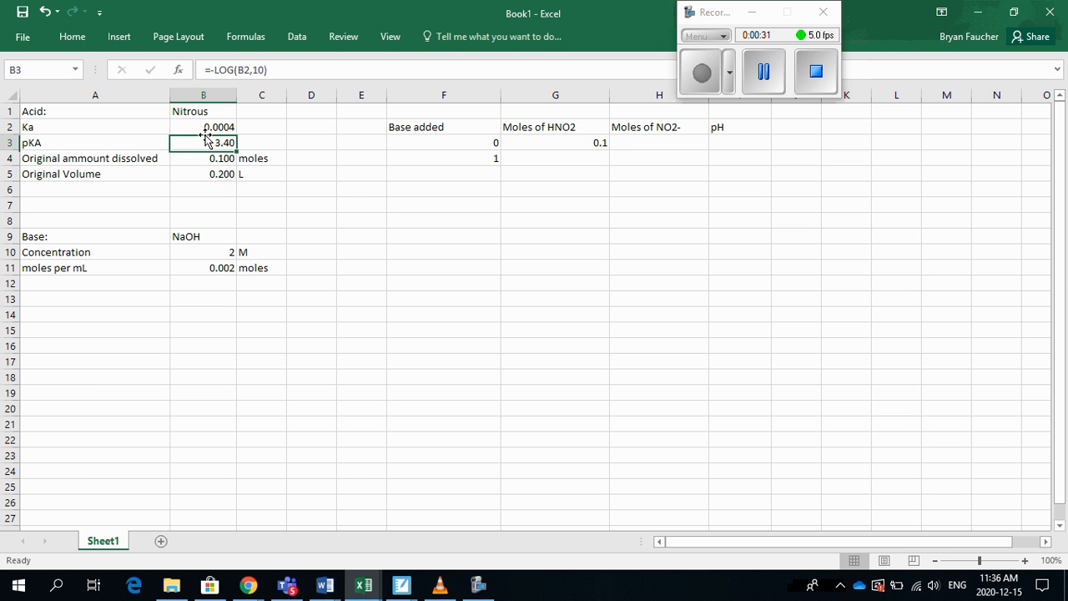
pyautogui.click(226, 130)
pyautogui.click(228, 149)
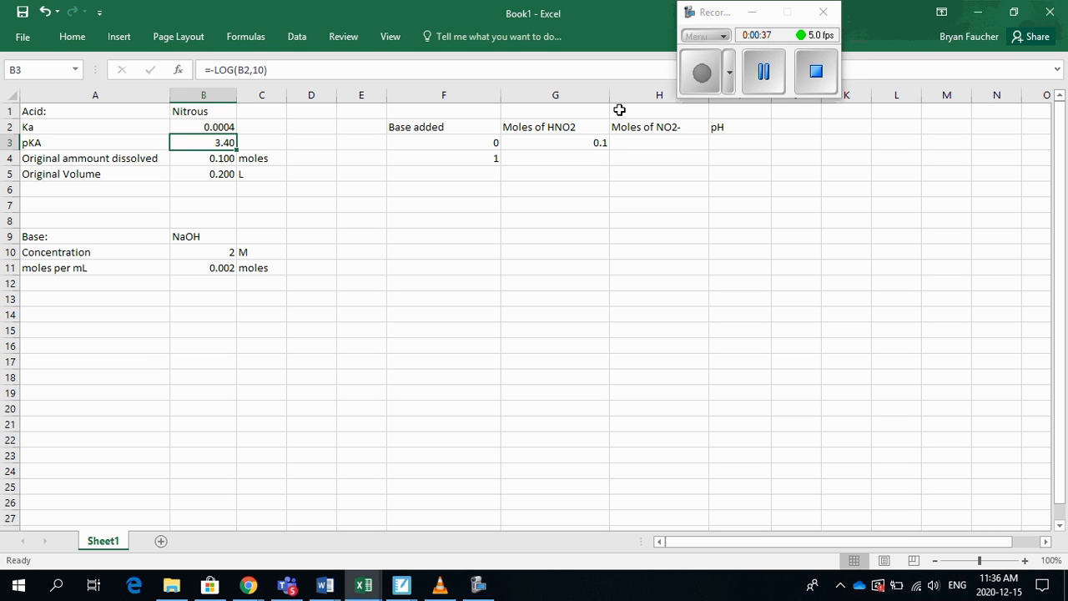
pyautogui.click(189, 236)
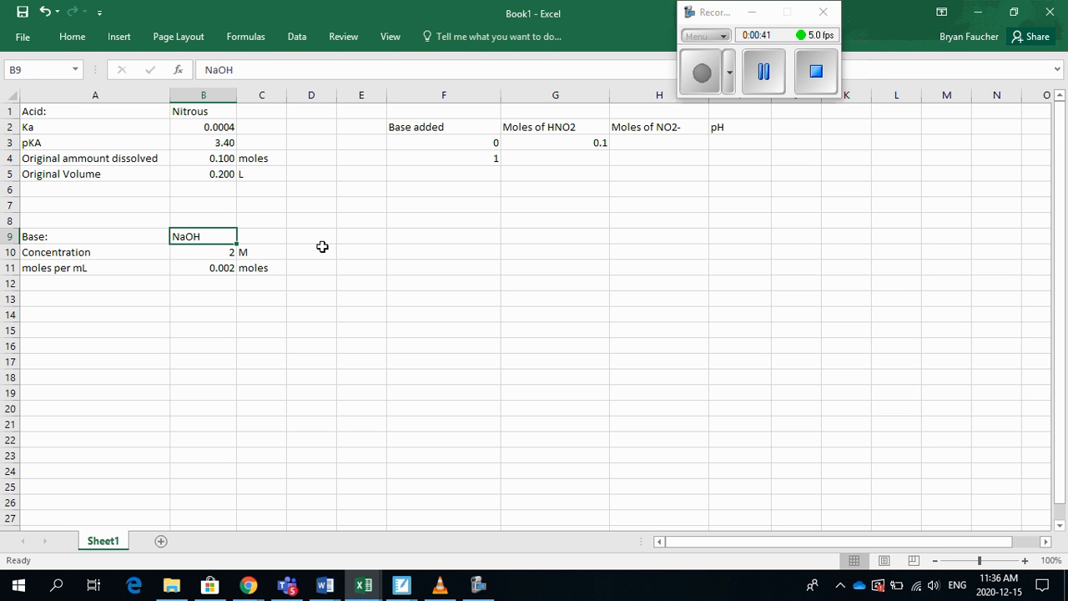
pyautogui.click(215, 252)
pyautogui.click(266, 250)
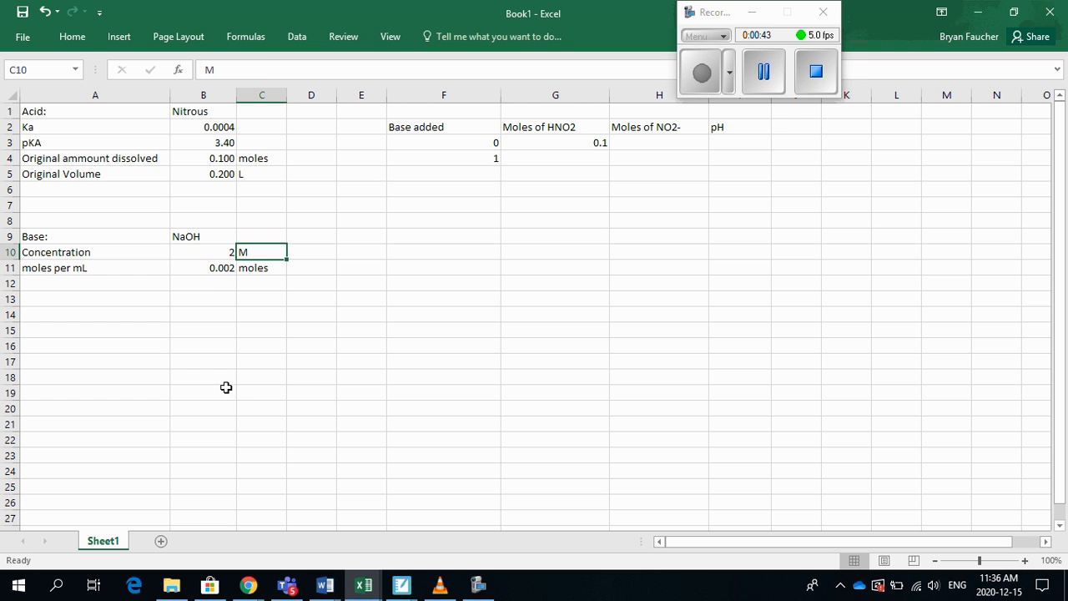
pyautogui.click(55, 271)
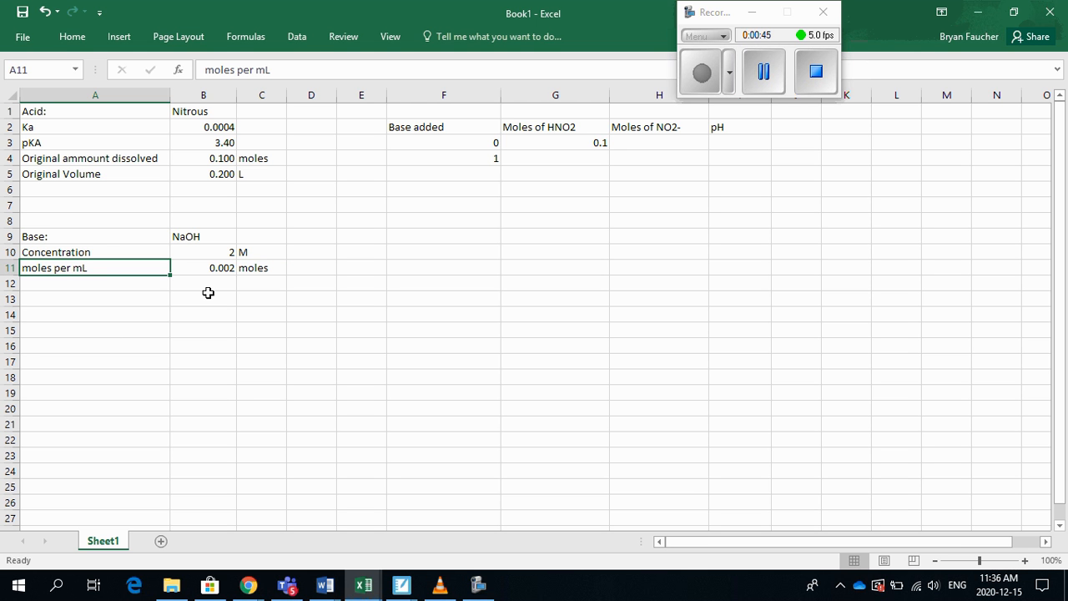
pyautogui.click(210, 267)
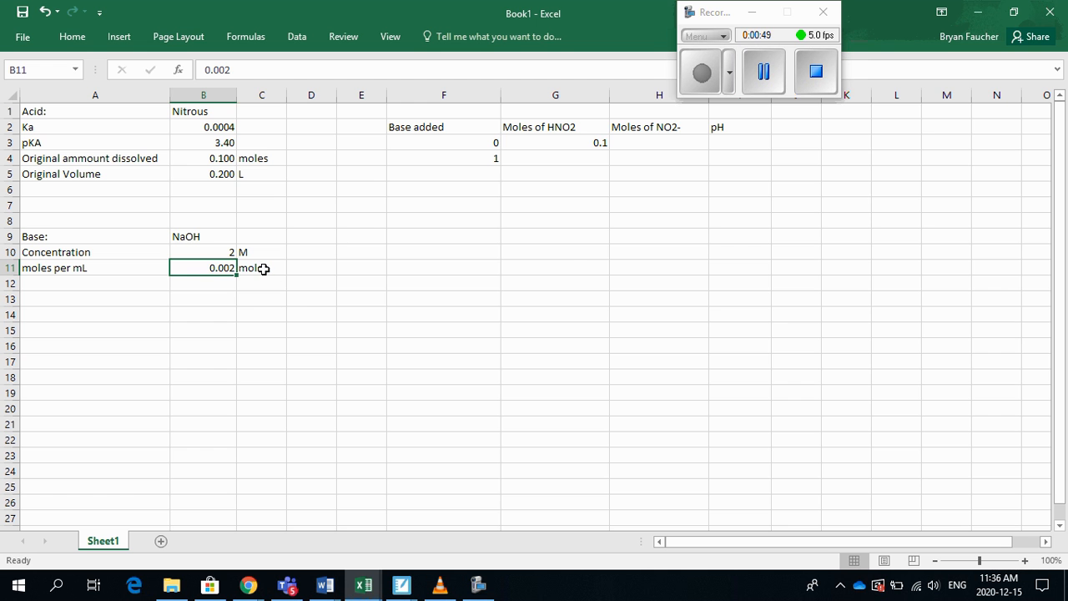
pyautogui.click(271, 269)
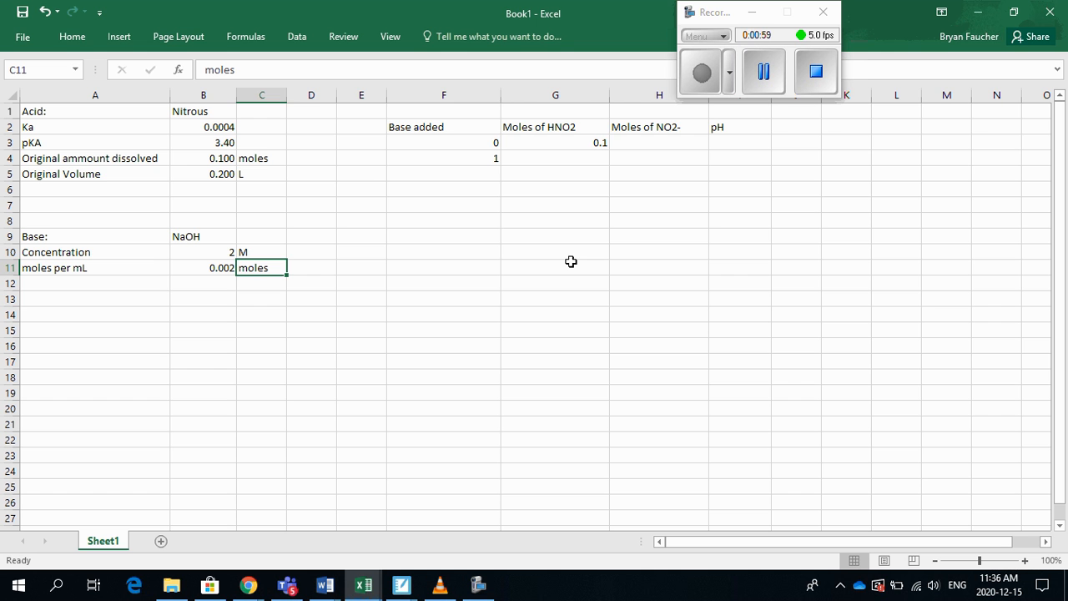
# Complete the zero-base row by entering 0 moles of NO2- in H3 and the note "Use ICE table" in I3
pyautogui.click(464, 147)
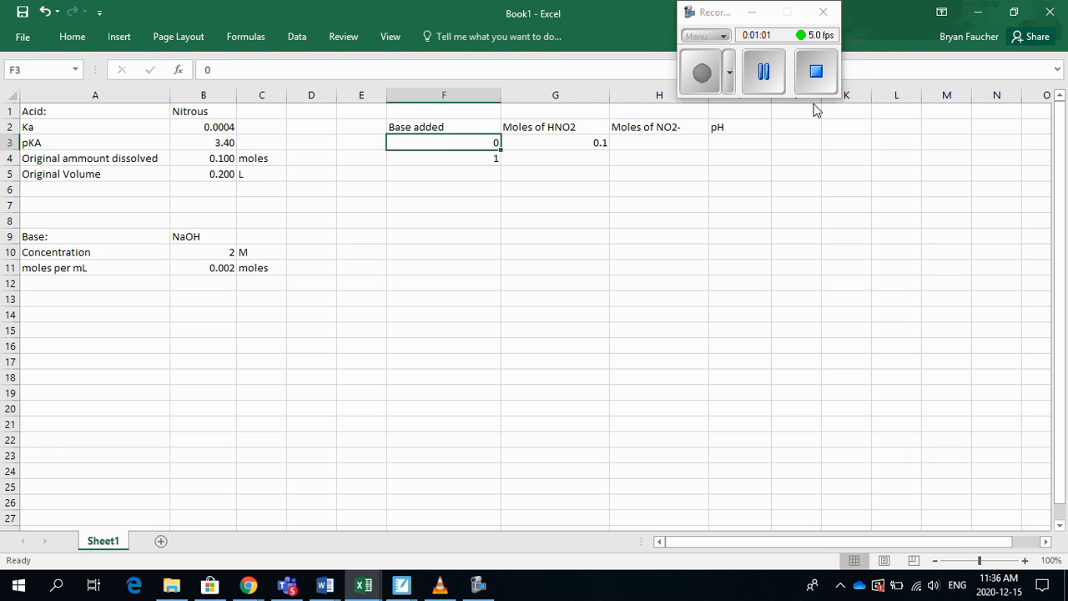
pyautogui.press('Right')
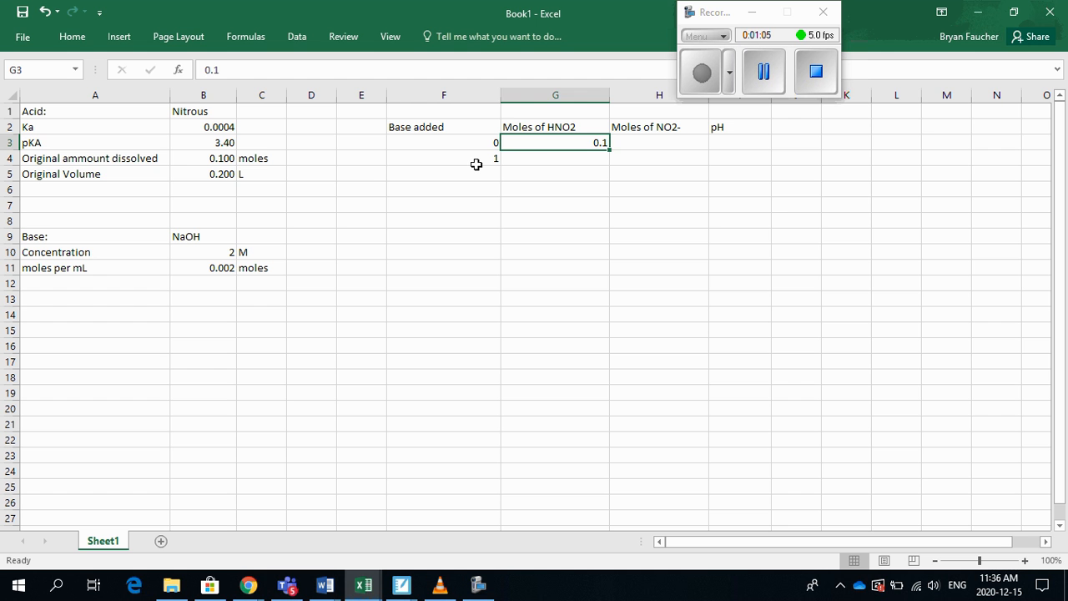
pyautogui.press('Right')
pyautogui.write('0')
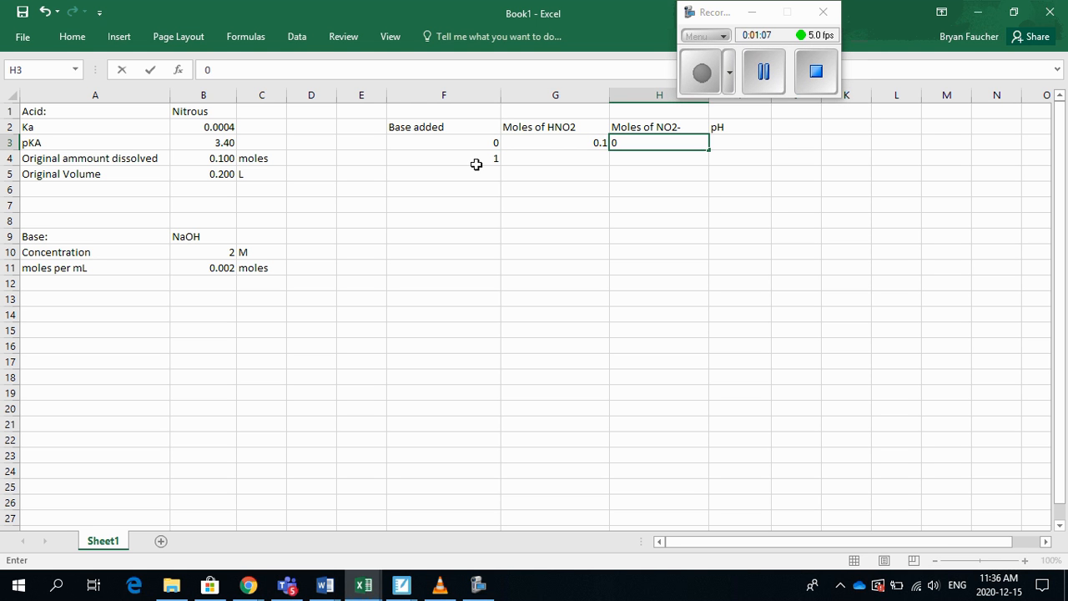
pyautogui.press('Right')
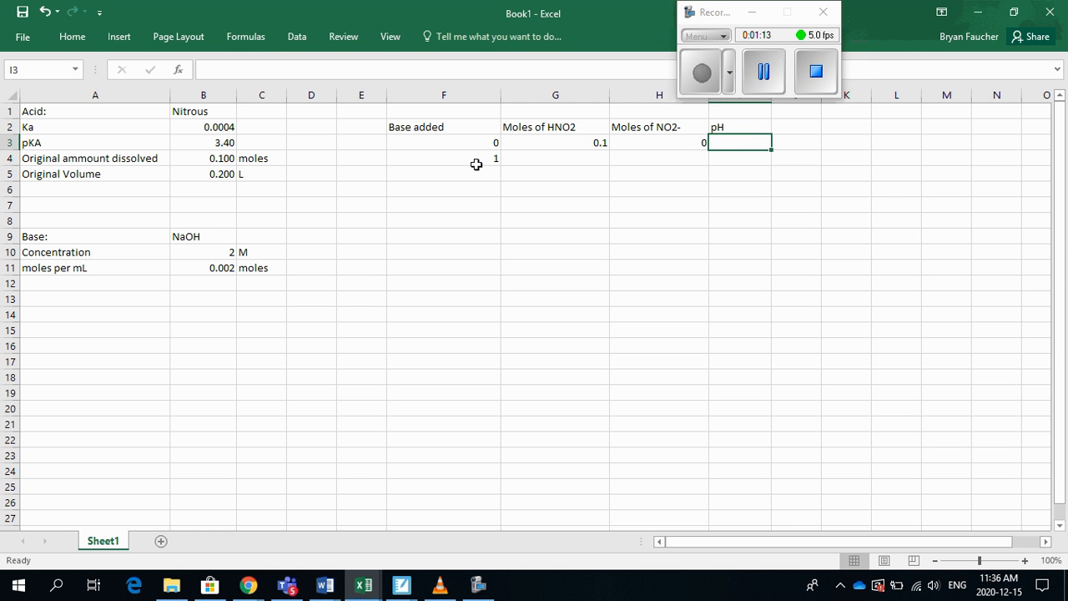
pyautogui.write('Use ICE t')
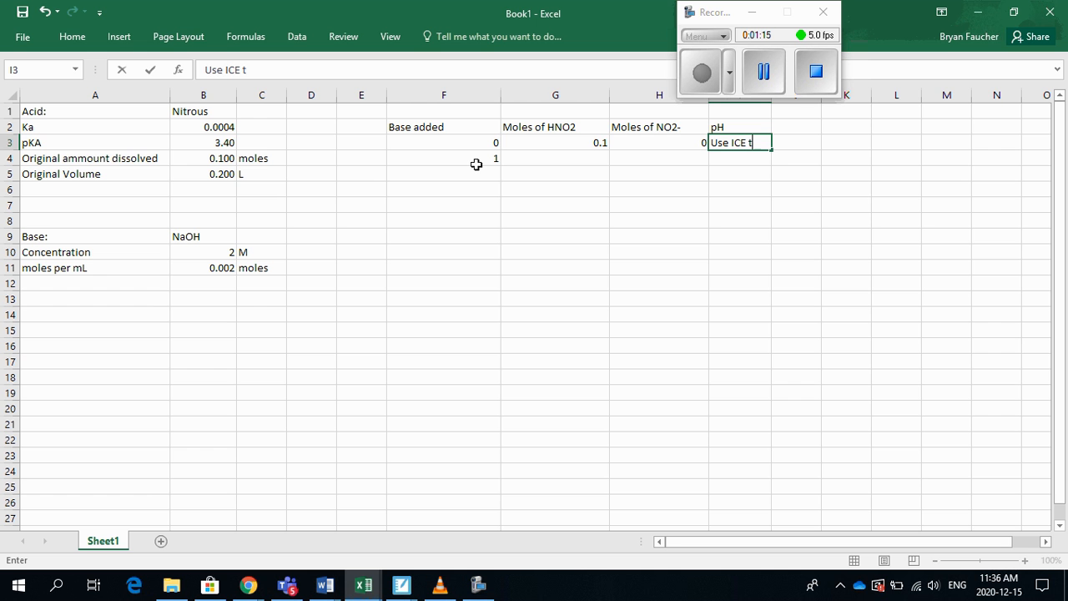
pyautogui.write('able')
pyautogui.press('Return')
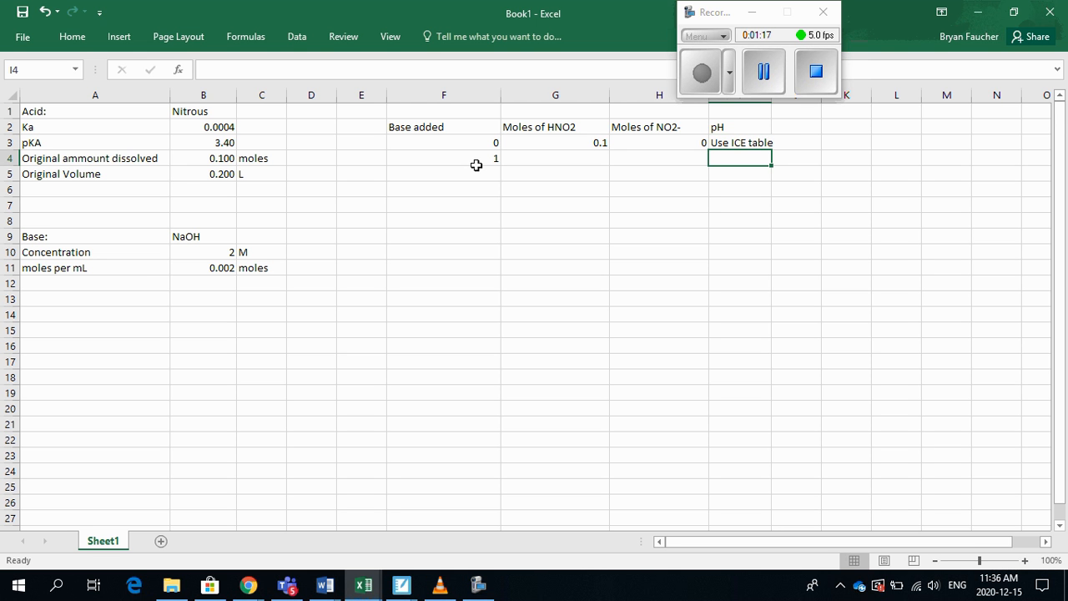
# Add the unit to the base column header in F2 so it reads "Base added (mL)"
pyautogui.press('Left')
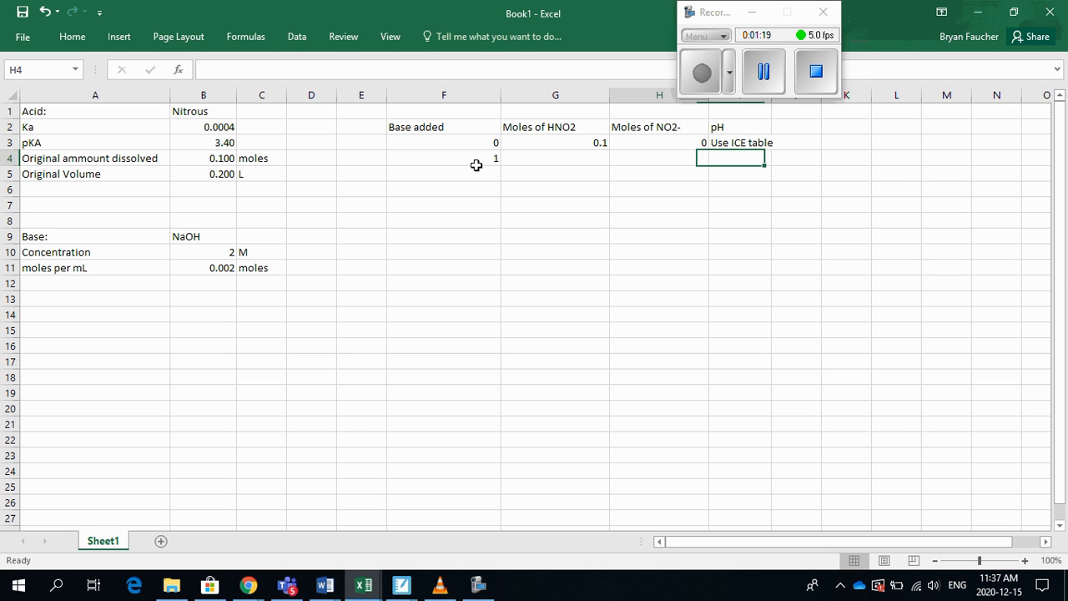
pyautogui.press('Left')
pyautogui.press('Left')
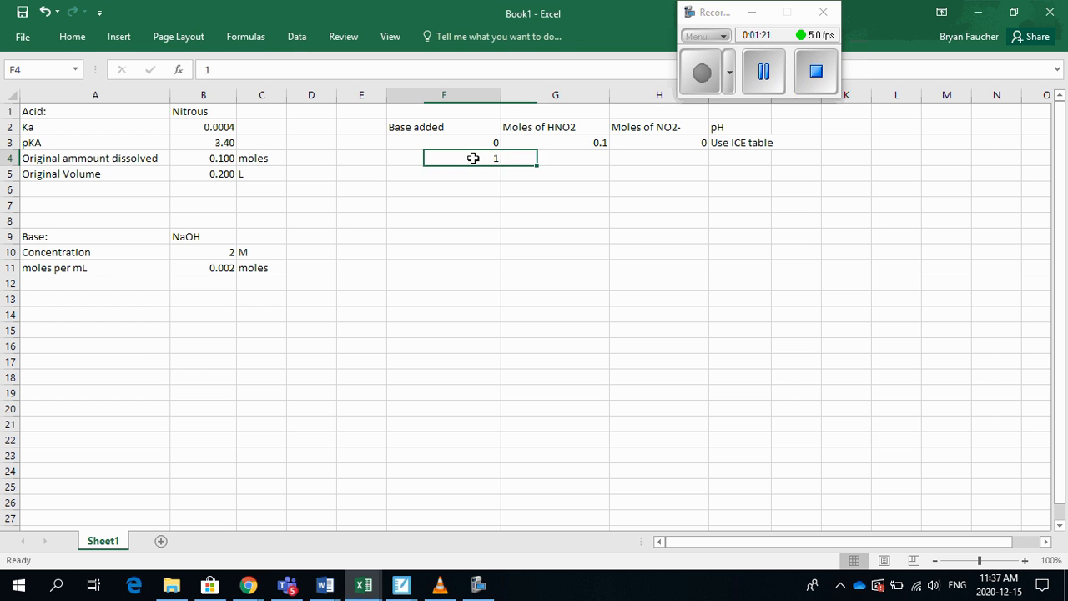
pyautogui.click(469, 129)
pyautogui.click(357, 70)
pyautogui.write('(mL')
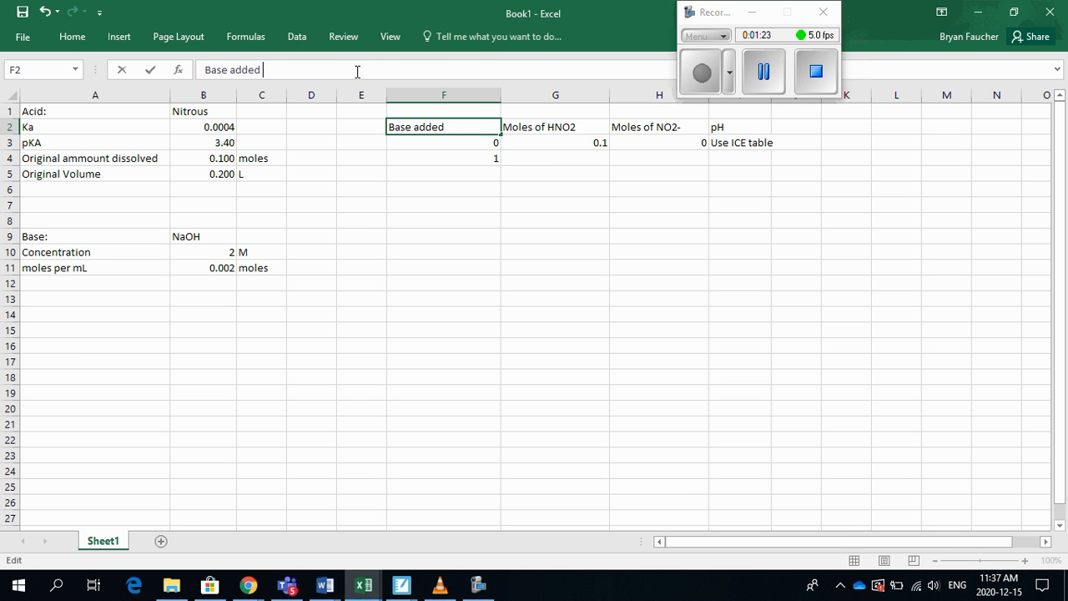
pyautogui.write(')')
pyautogui.press('Return')
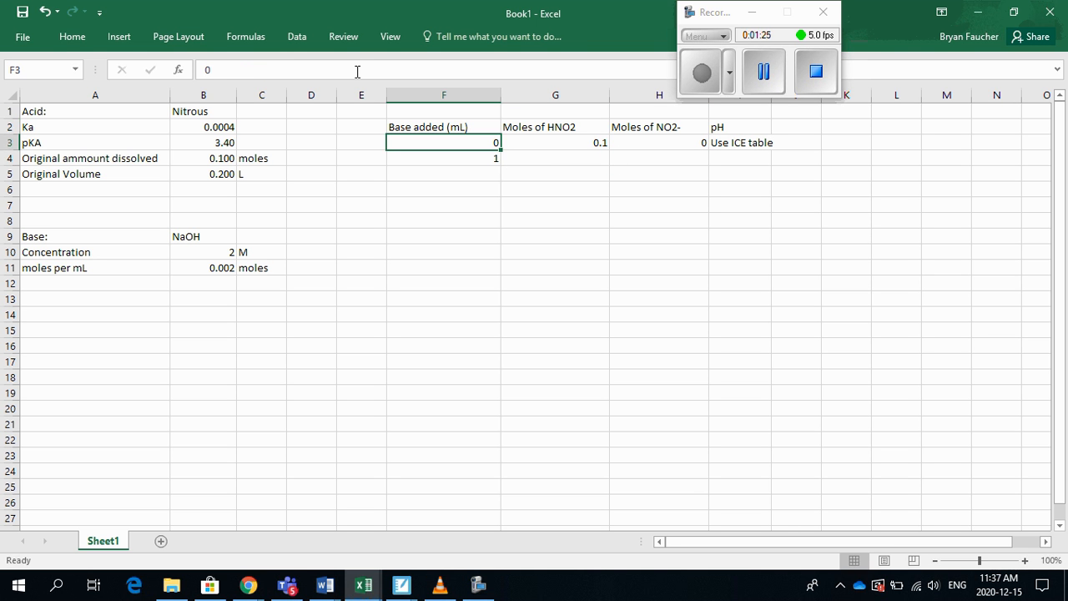
# Calculate the moles of HNO2 after 1 mL of base in G4 with the formula =G3-0.002
pyautogui.press('Down')
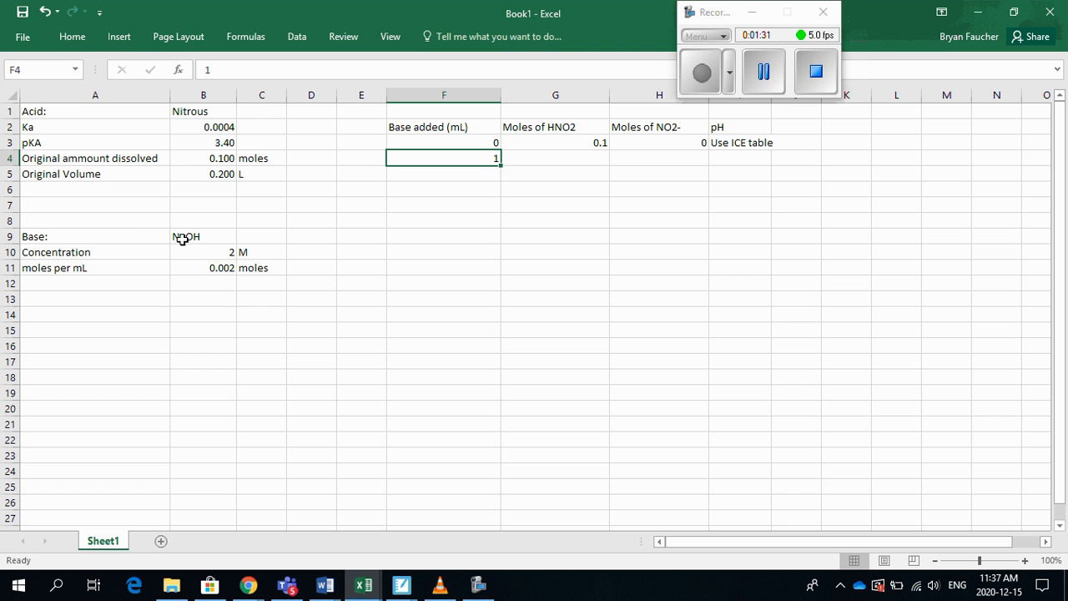
pyautogui.click(544, 127)
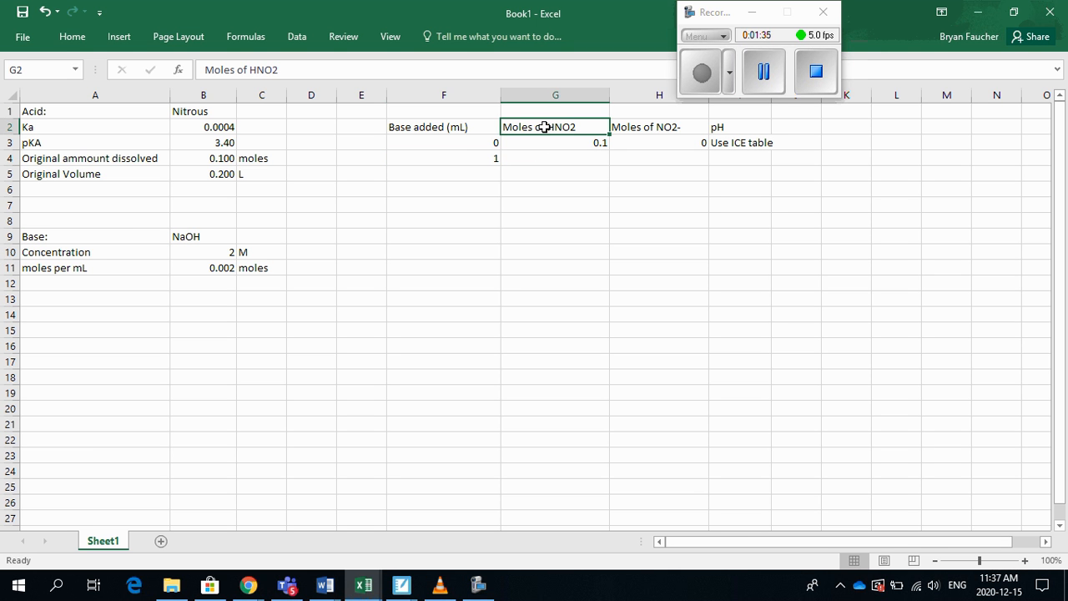
pyautogui.press('Down')
pyautogui.press('Down')
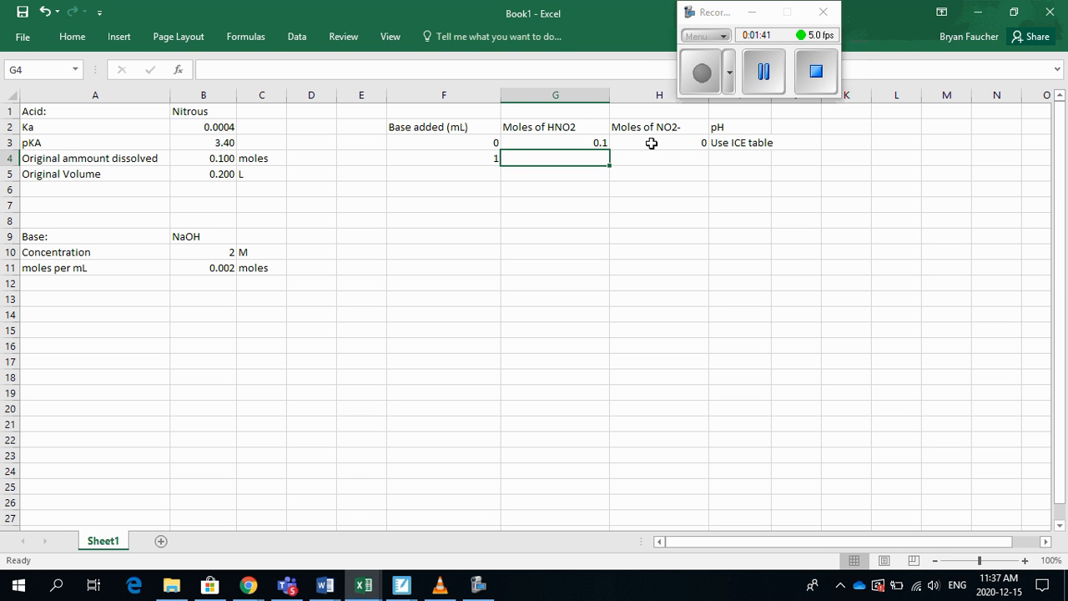
pyautogui.write('=')
pyautogui.click(568, 140)
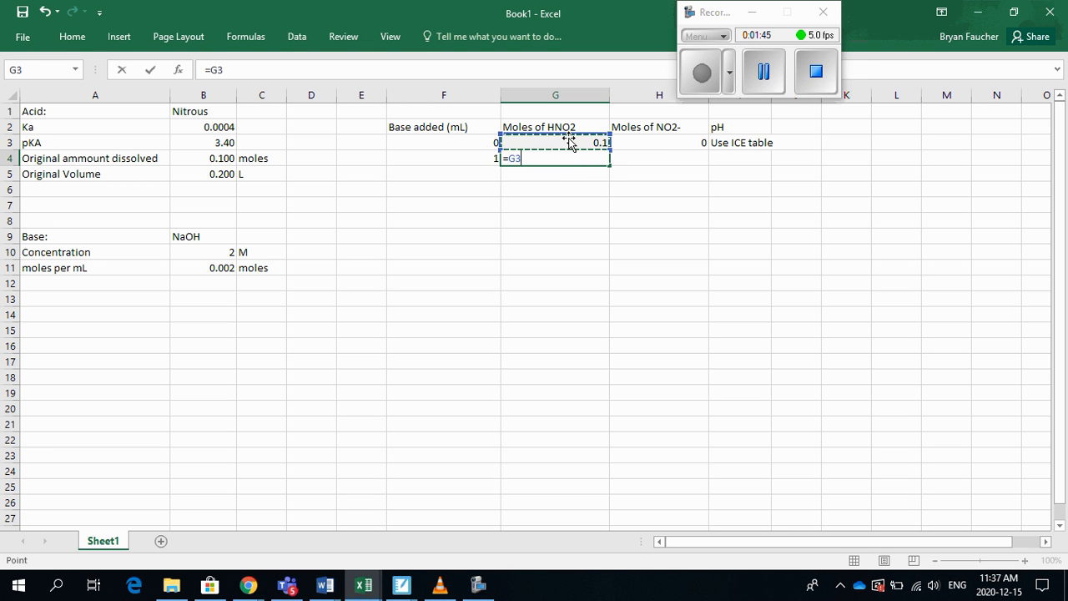
pyautogui.write('-0.')
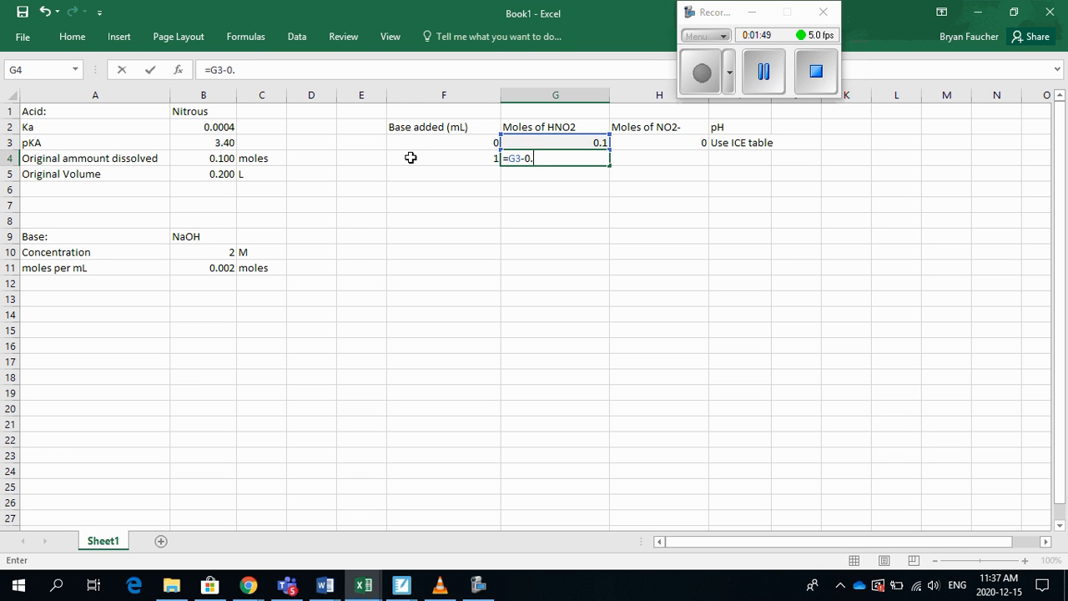
pyautogui.write('002')
pyautogui.press('Return')
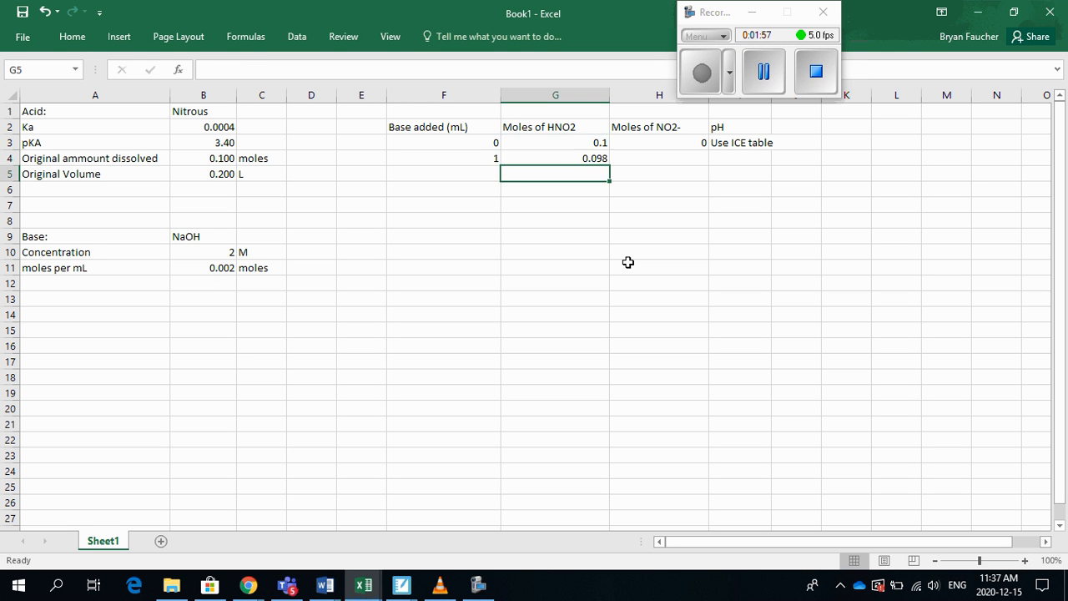
# Calculate the moles of NO2- after 1 mL of base in H4 with the formula =H3+0.002
pyautogui.press('Right')
pyautogui.press('Up')
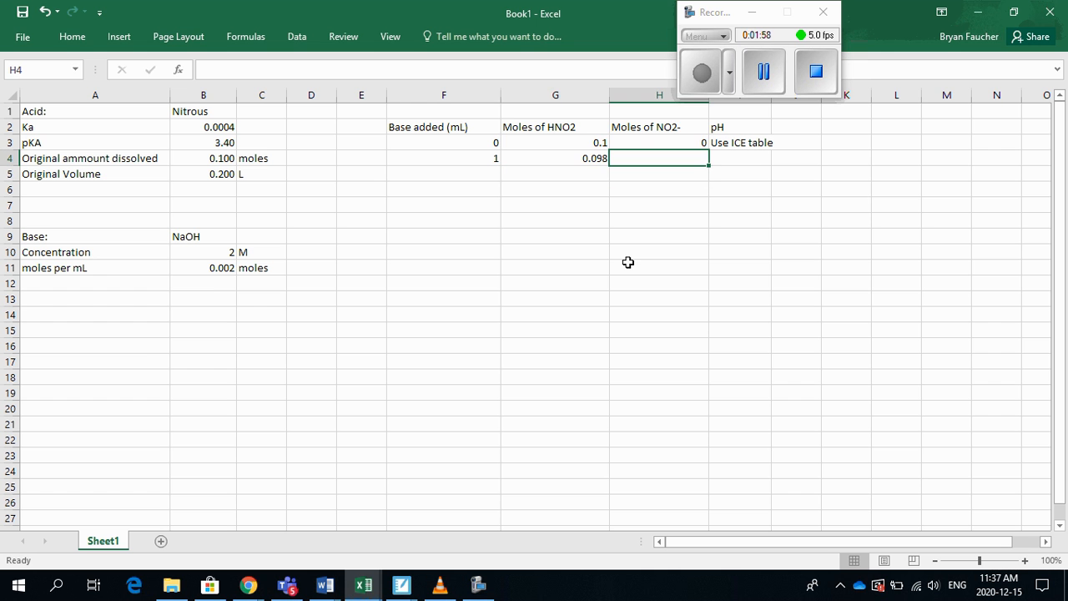
pyautogui.write('=')
pyautogui.click(674, 140)
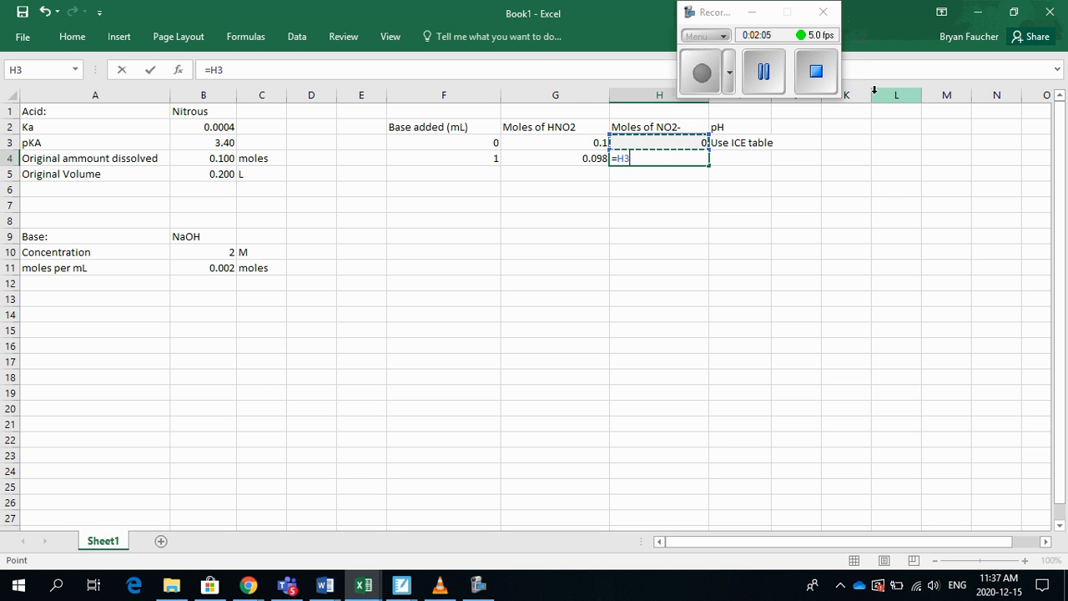
pyautogui.write('+0.002')
pyautogui.press('Return')
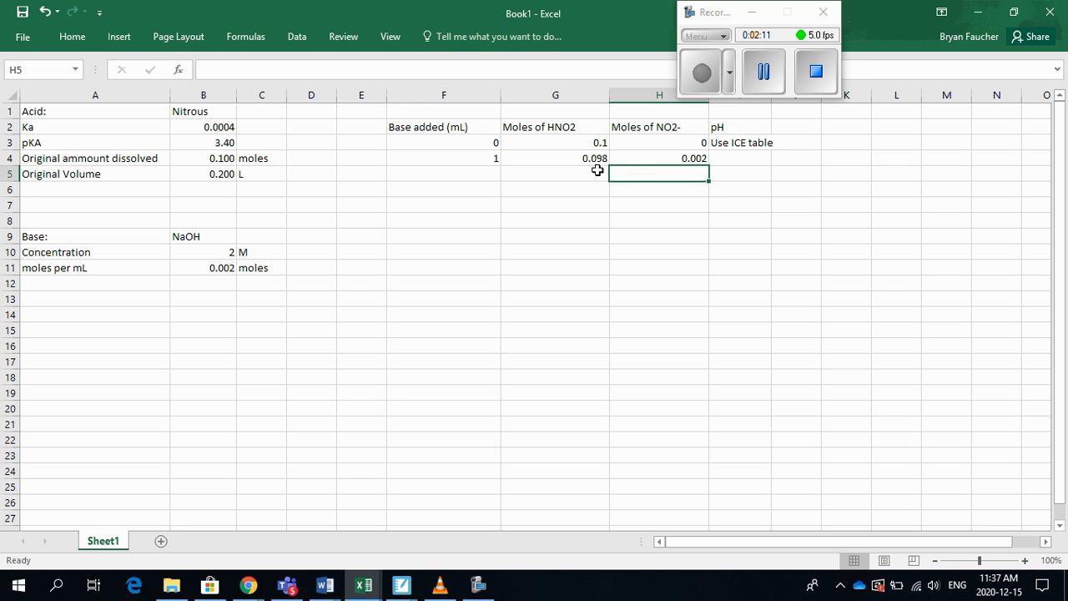
# Calculate the pH after 1 mL of base in I4 with the formula =3.40+log(H4/G4,10)
pyautogui.click(749, 156)
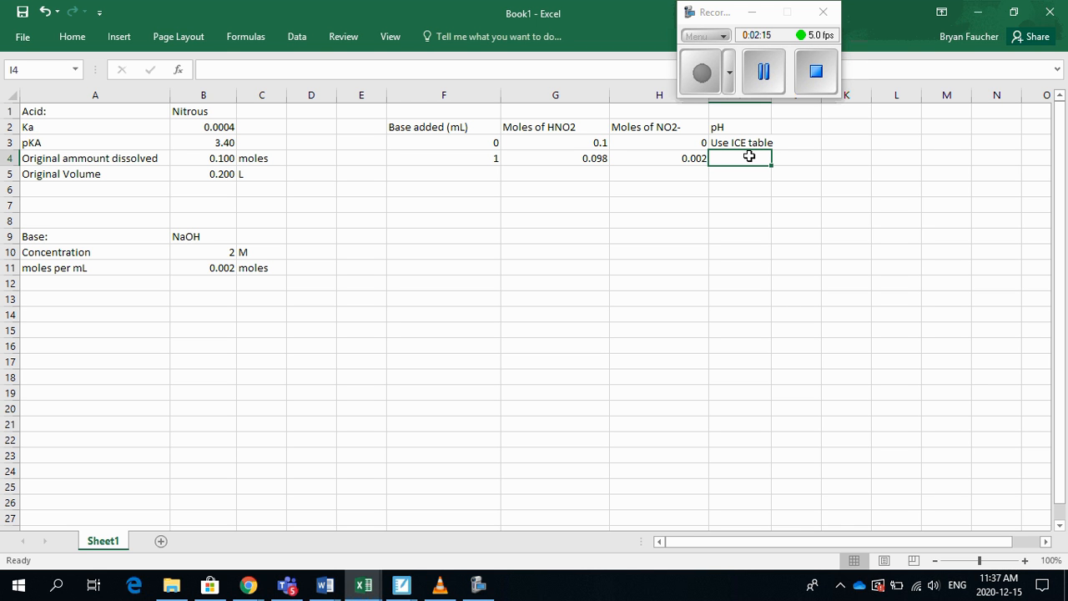
pyautogui.write('=')
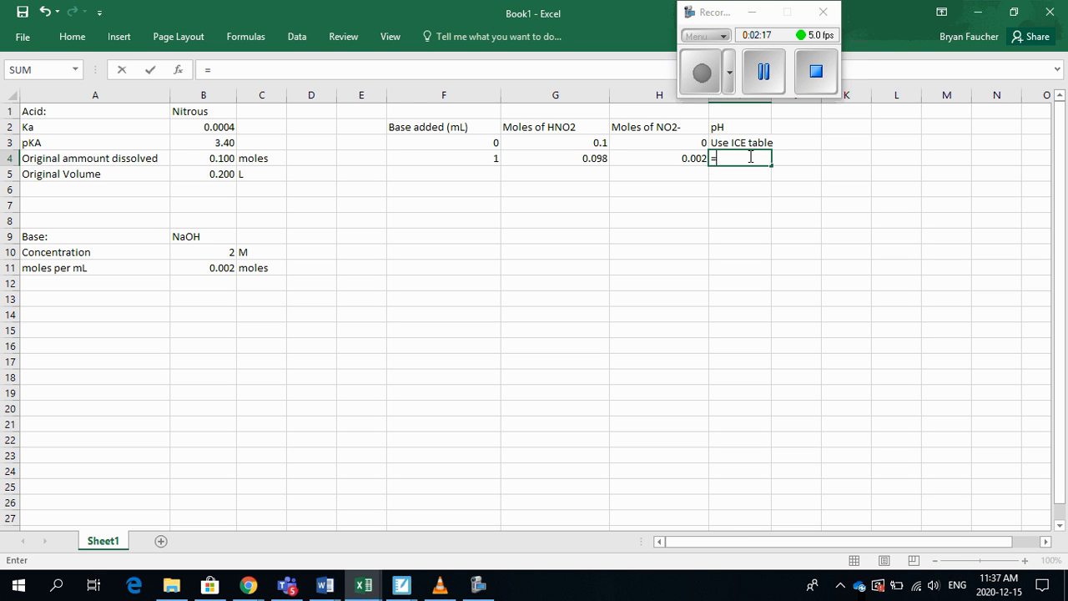
pyautogui.write('3.40+log(')
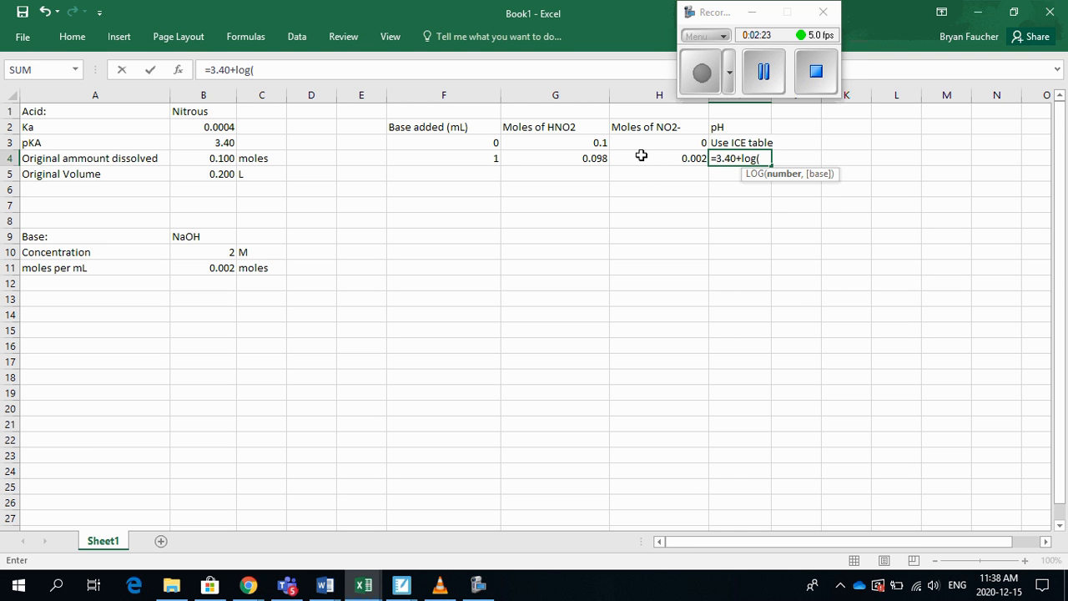
pyautogui.click(641, 155)
pyautogui.write('/')
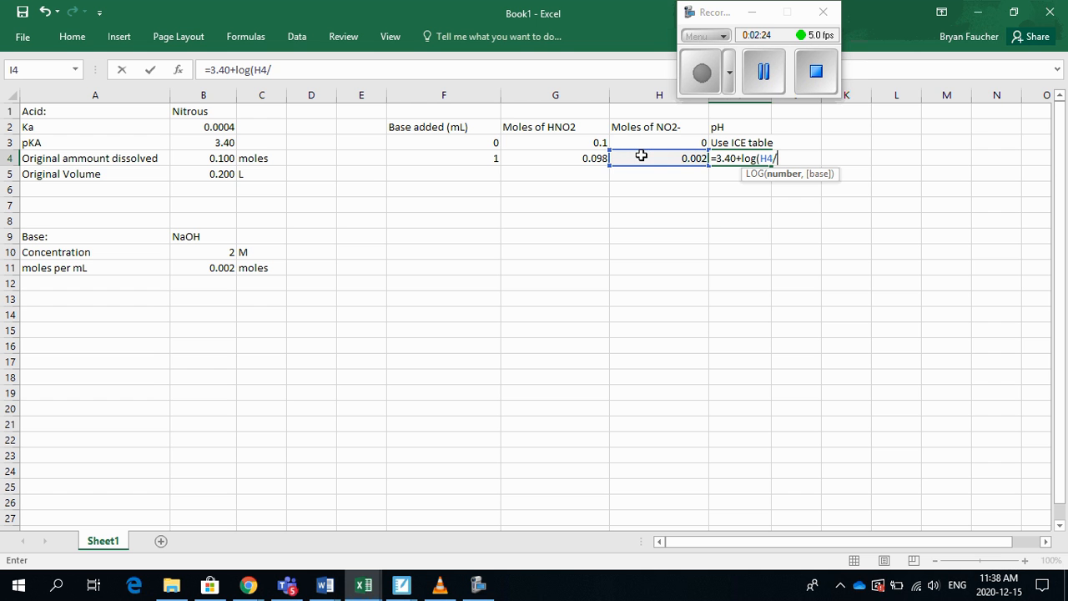
pyautogui.click(593, 156)
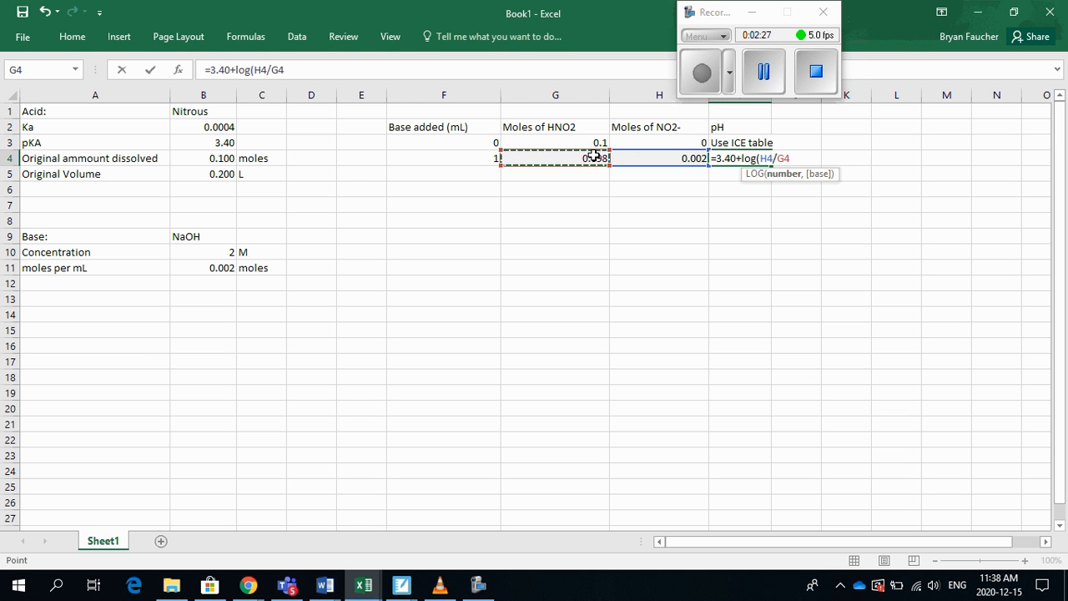
pyautogui.write(',')
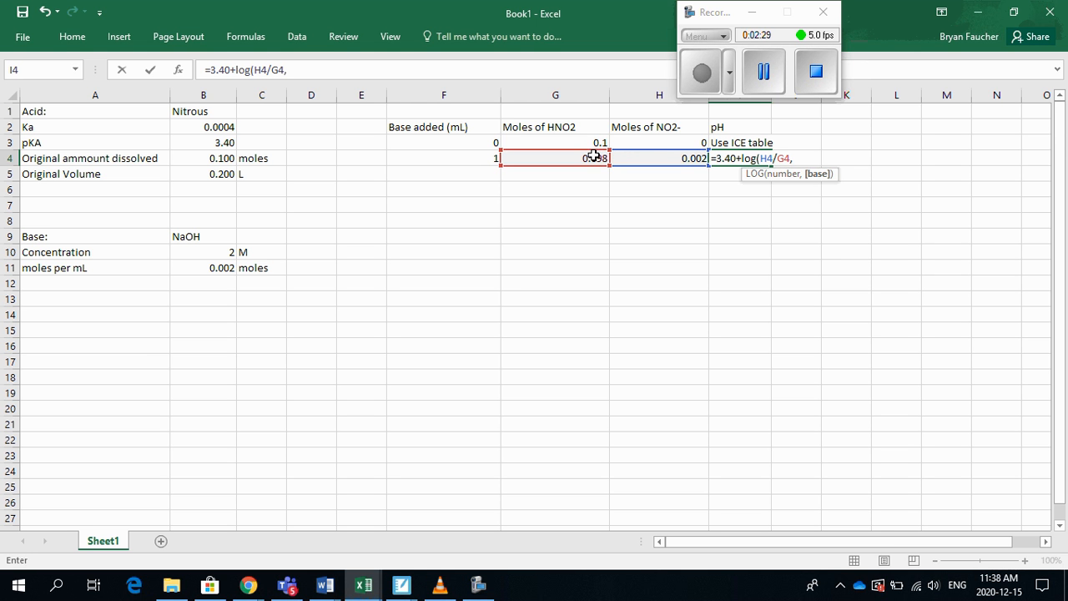
pyautogui.write('10)')
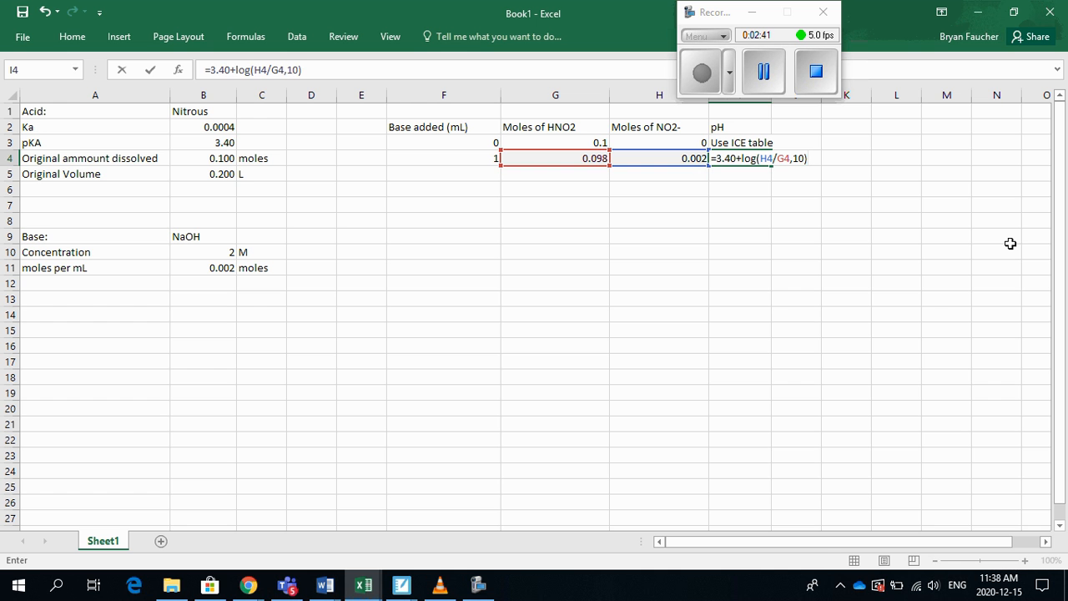
pyautogui.press('Return')
pyautogui.press('Up')
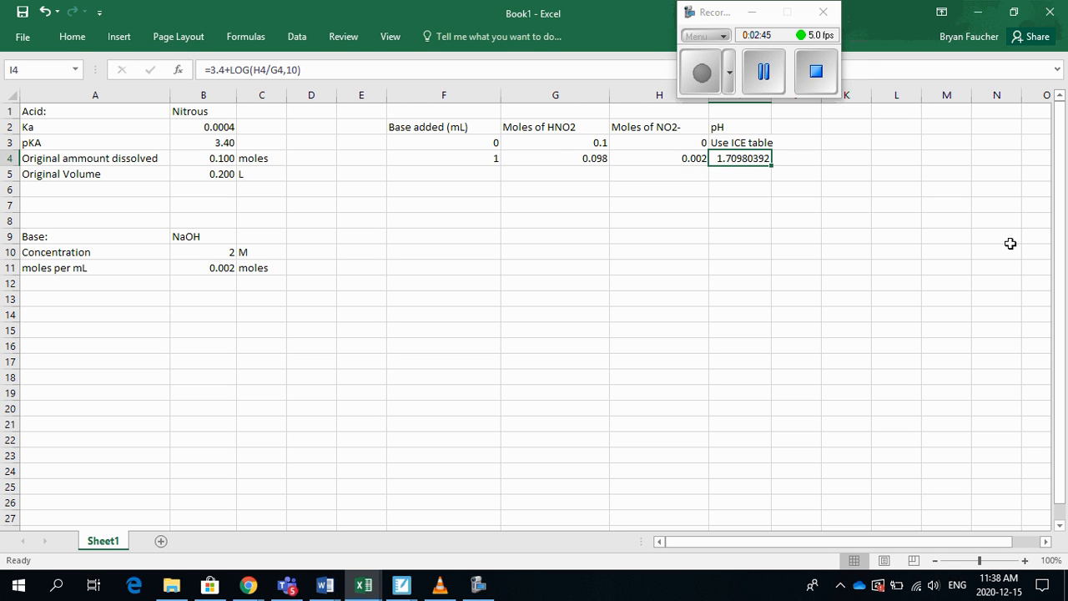
# Calculate the next base volume in F5 with the formula =F4+1
pyautogui.press('Left')
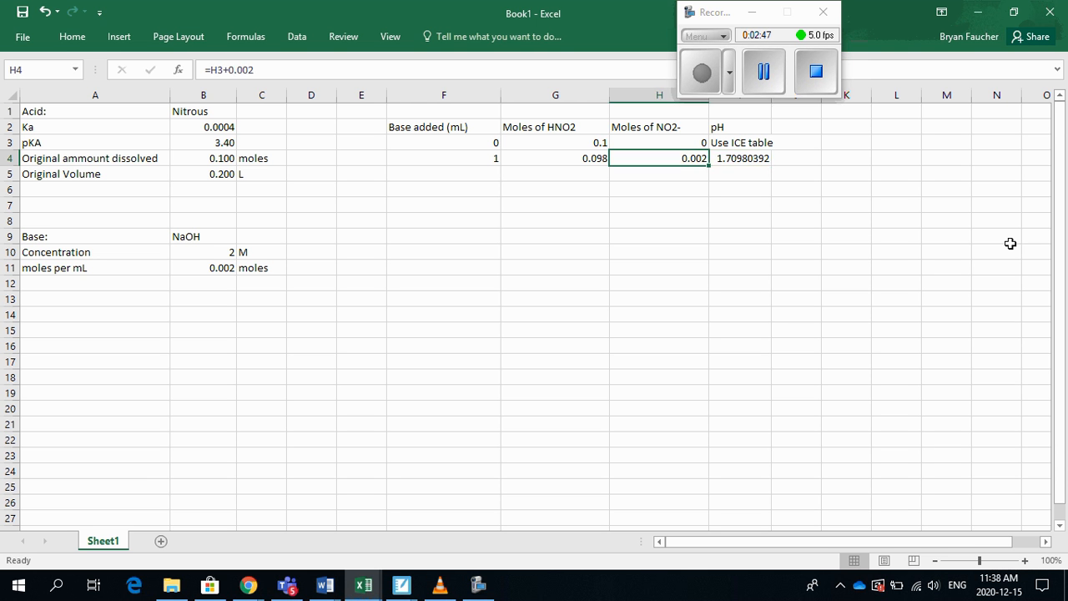
pyautogui.press('Right')
pyautogui.press('Left')
pyautogui.press('Left')
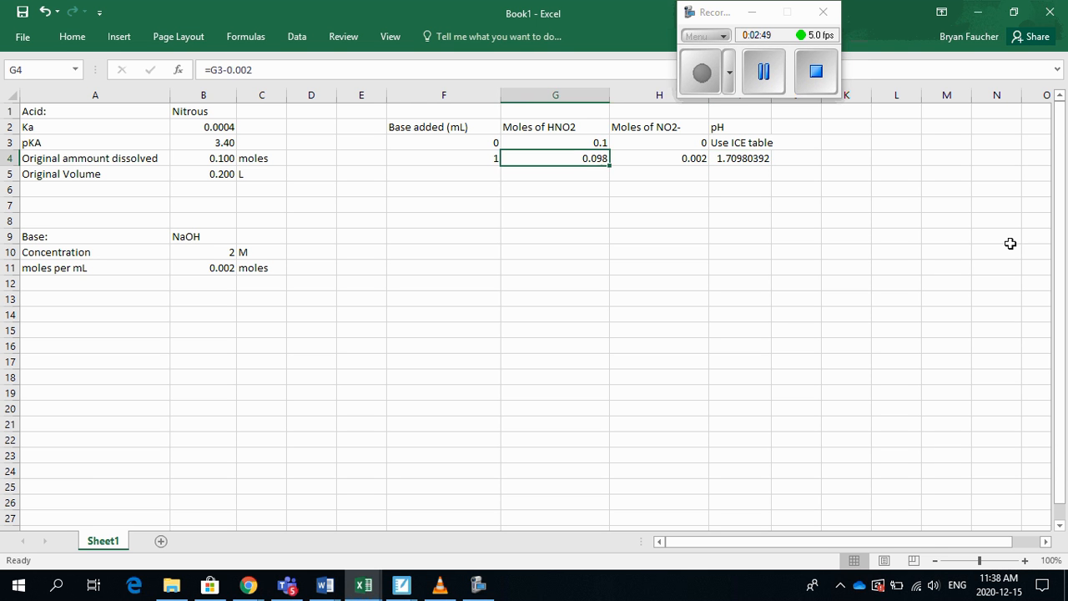
pyautogui.press('Left')
pyautogui.press('Down')
pyautogui.write('=')
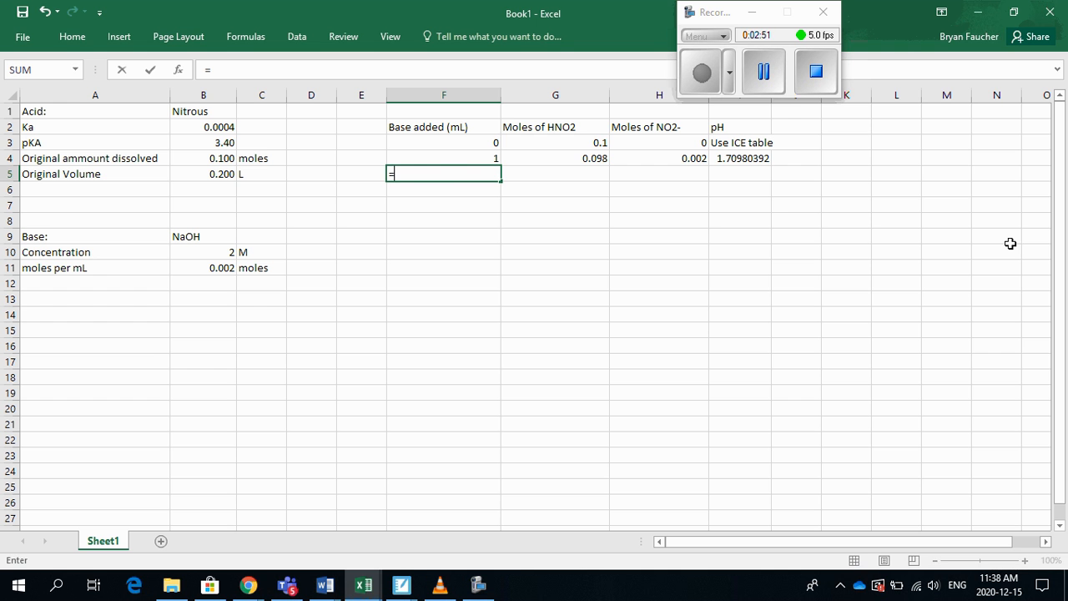
pyautogui.click(438, 157)
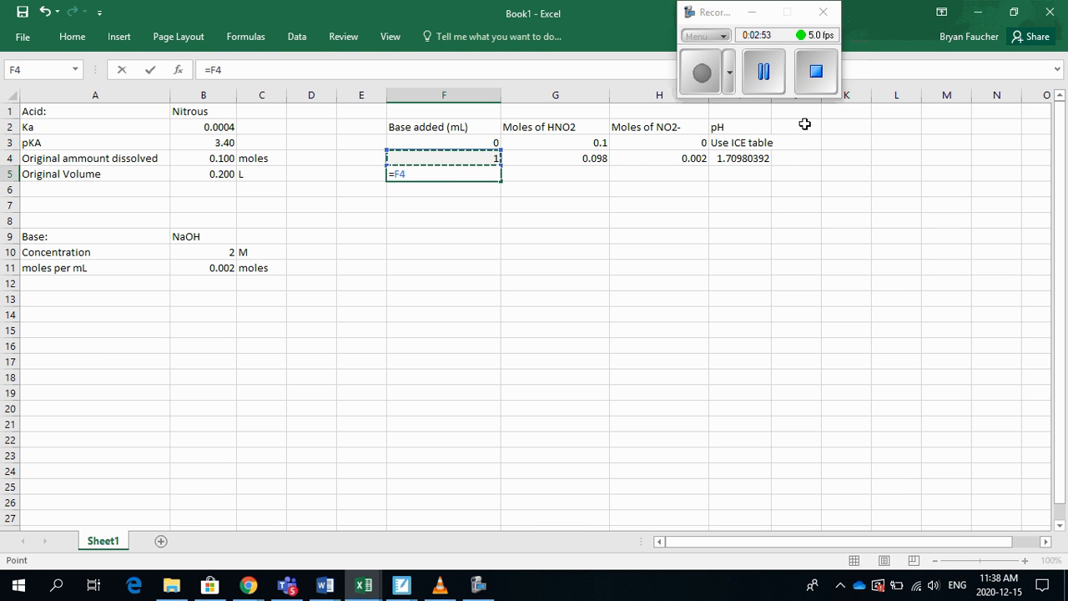
pyautogui.write('+1')
pyautogui.press('Return')
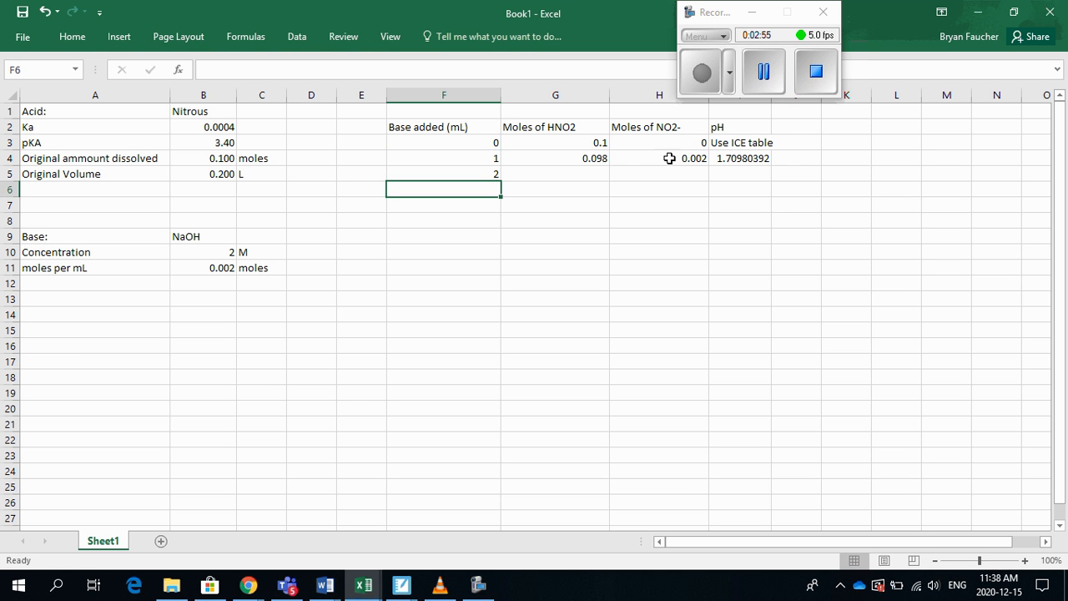
# Copy the moles of HNO2 and moles of NO2- formulas from row 4 down into G5 and H5
pyautogui.click(576, 150)
pyautogui.click(597, 159)
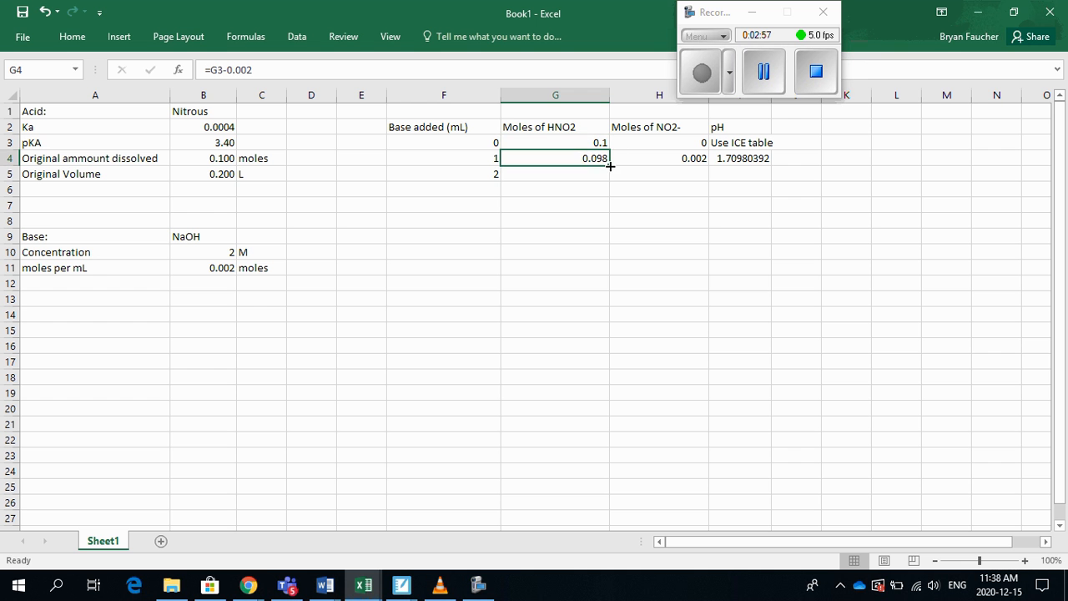
pyautogui.moveTo(609, 165); pyautogui.dragTo(610, 178)
pyautogui.click(603, 161)
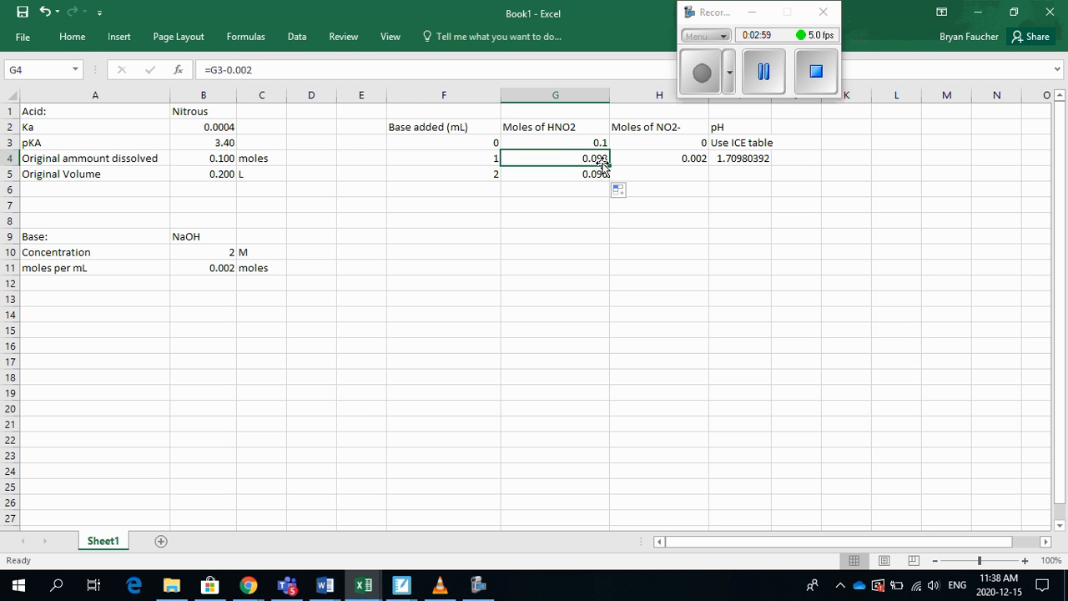
pyautogui.click(602, 174)
pyautogui.click(703, 157)
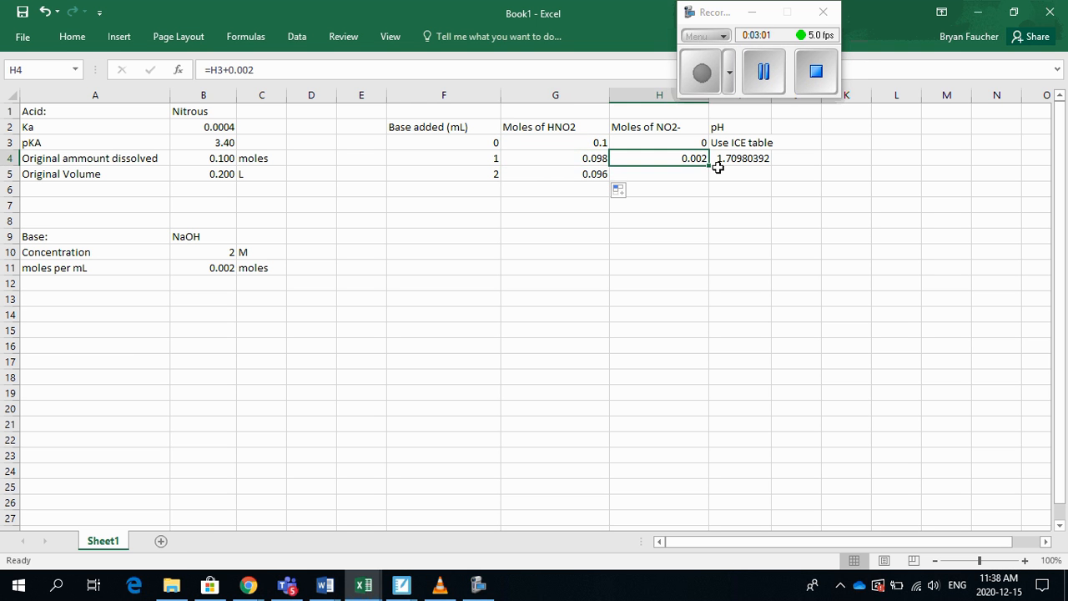
pyautogui.moveTo(709, 167); pyautogui.dragTo(711, 181)
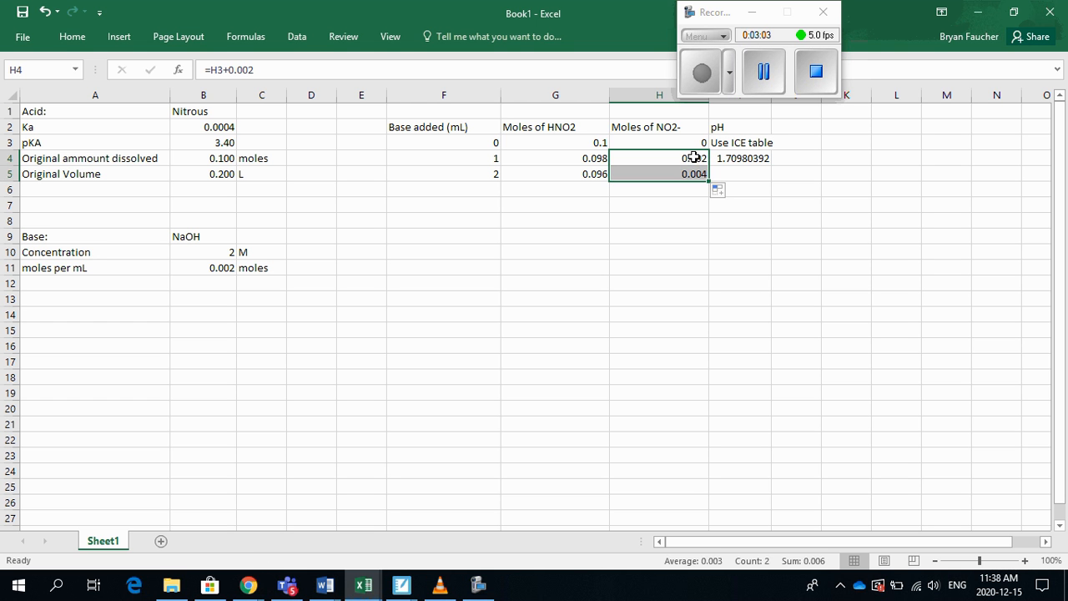
pyautogui.click(695, 158)
pyautogui.click(692, 173)
# Copy the pH formula from I4 down into I5
pyautogui.click(759, 156)
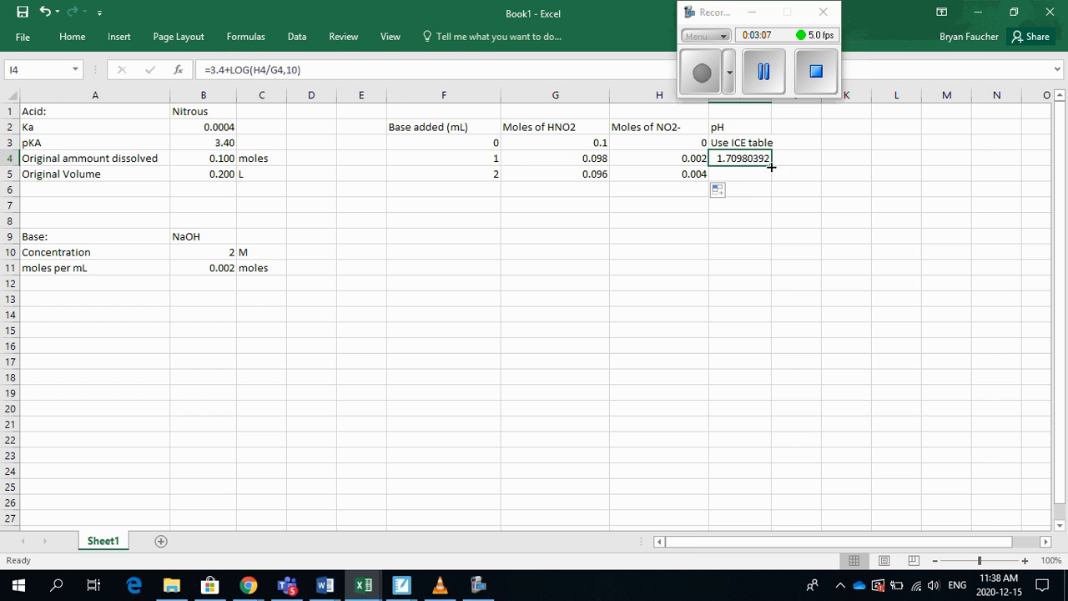
pyautogui.moveTo(771, 166); pyautogui.dragTo(770, 176)
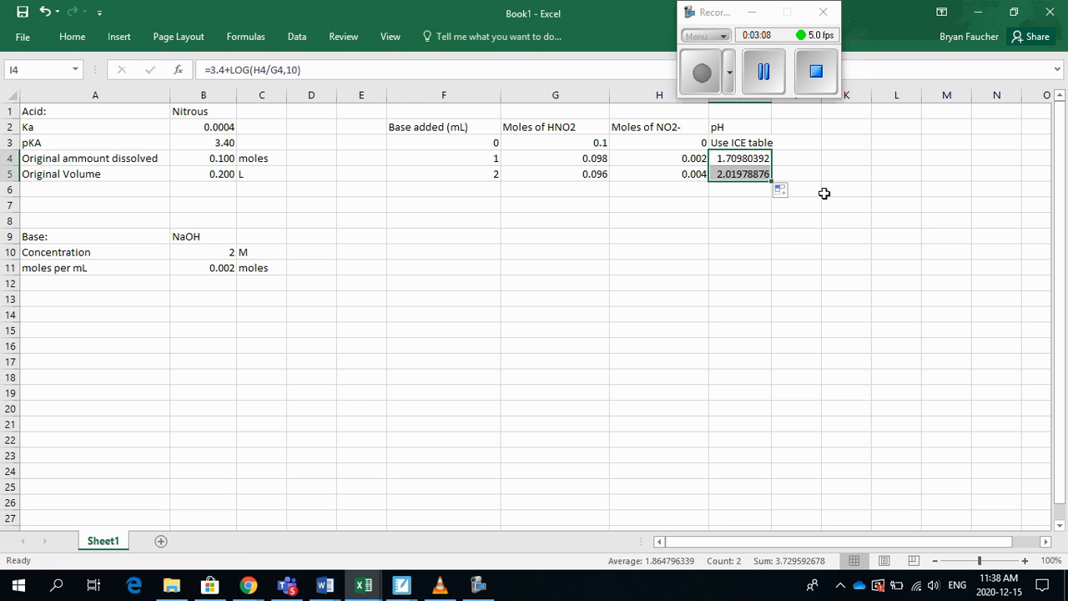
pyautogui.click(745, 174)
# Fill the formulas in F5:I5 down through row 53 to extend the titration table to 50 mL of base
pyautogui.press('Left')
pyautogui.press('Left')
pyautogui.press('Left')
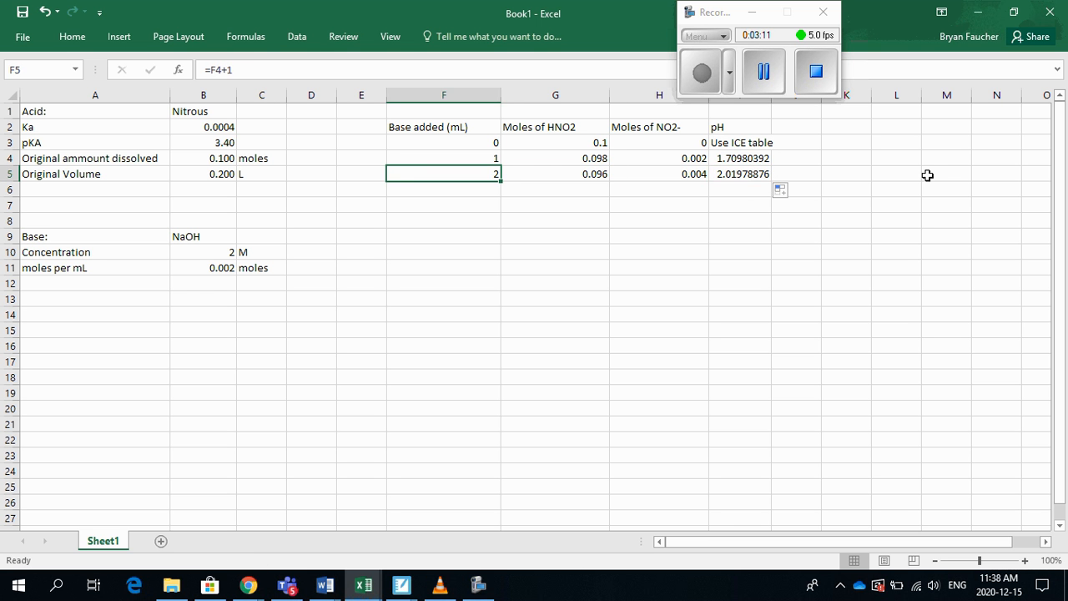
pyautogui.hotkey('shift', 'Right')
pyautogui.hotkey('shift', 'Right')
pyautogui.hotkey('shift', 'Right')
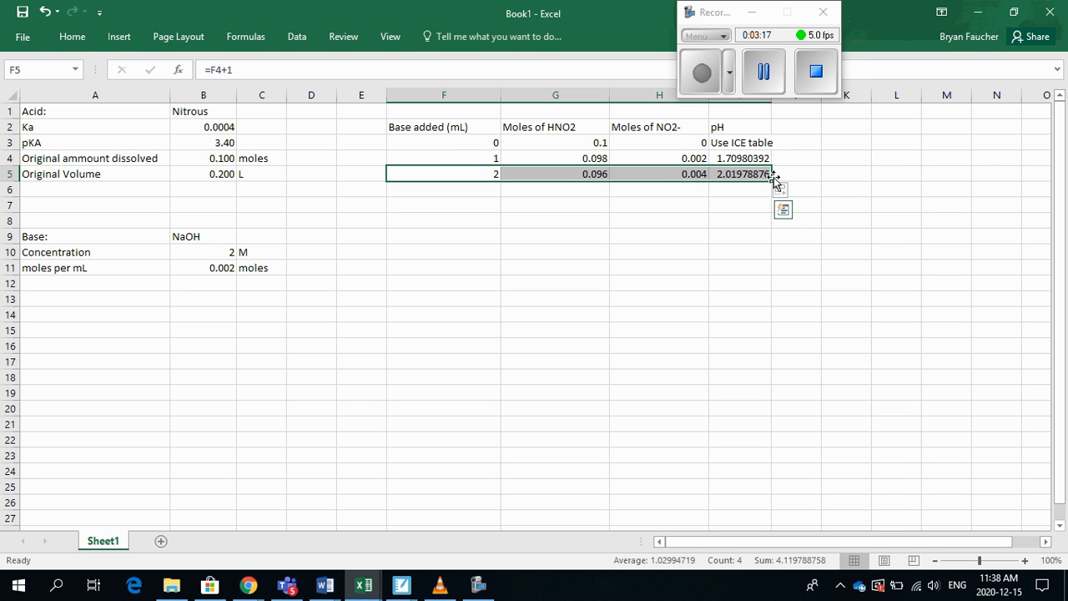
pyautogui.moveTo(771, 180); pyautogui.dragTo(753, 545)
pyautogui.moveTo(768, 510); pyautogui.dragTo(769, 541)
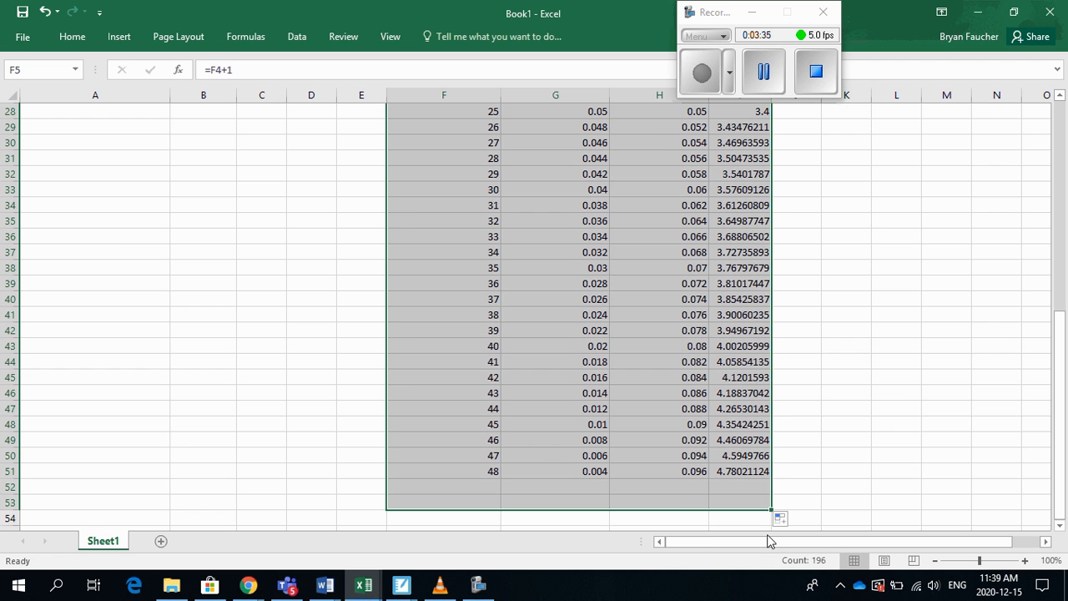
# Clear the moles and pH formulas from G53:I53 in the 50 mL row
pyautogui.click(639, 501)
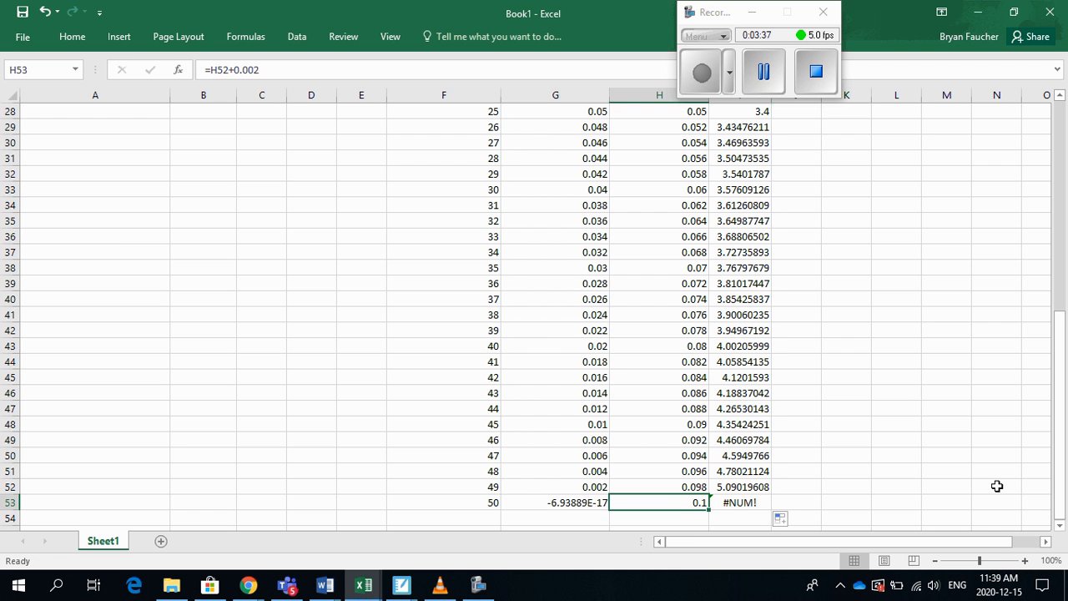
pyautogui.press('Right')
pyautogui.press('Delete')
pyautogui.press('Left')
pyautogui.press('Delete')
pyautogui.press('Left')
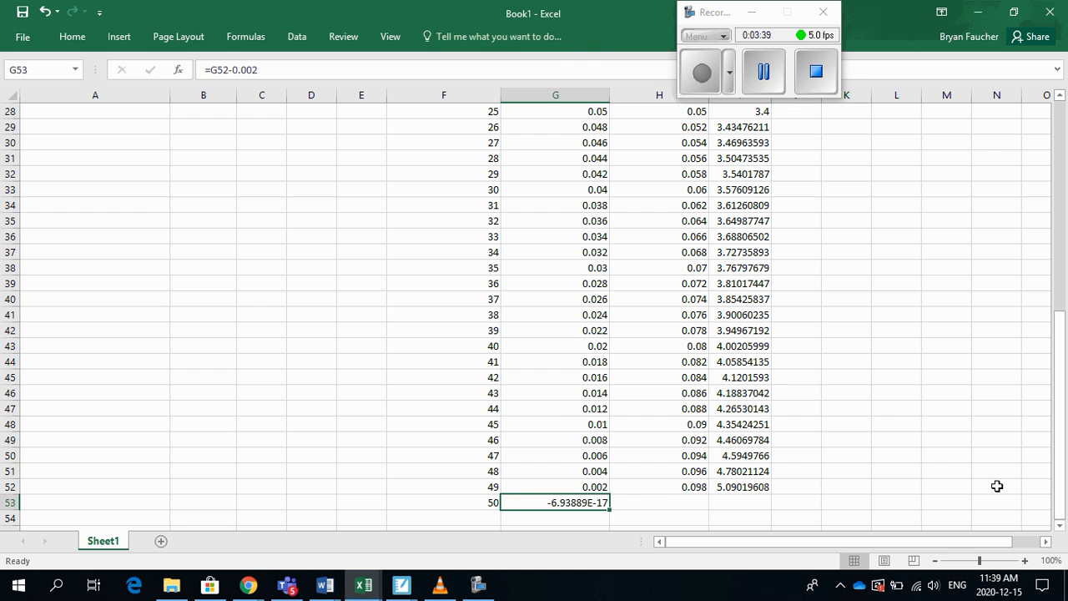
pyautogui.press('Delete')
pyautogui.press('Right')
pyautogui.press('Left')
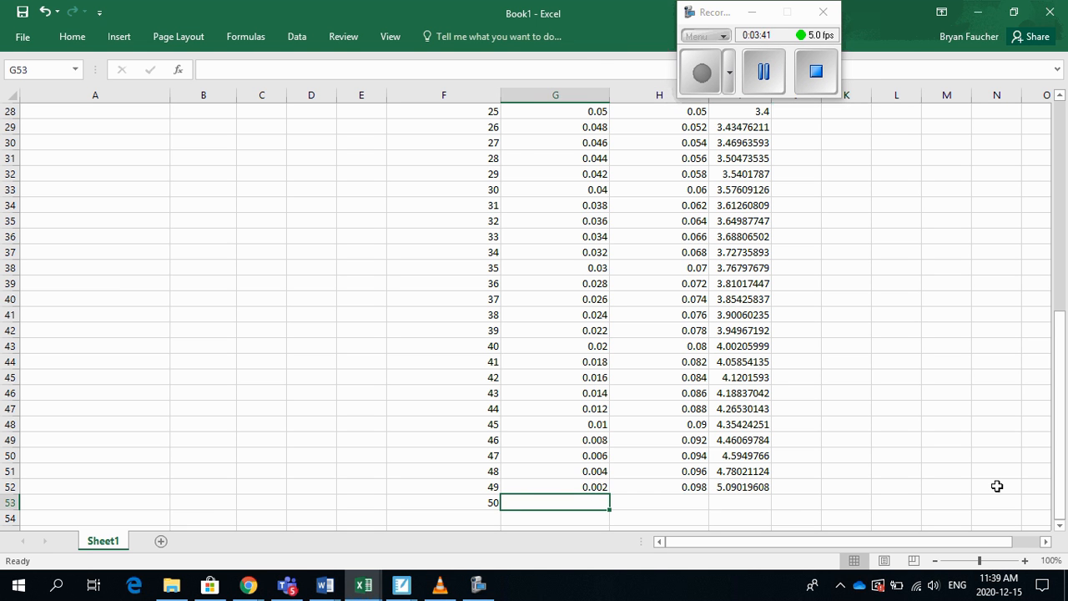
# Complete the 50 mL row with 0 moles of HNO2 in G53, 0.10 moles of NO2- in H53 and the note "ICE Table" in I53
pyautogui.write('0')
pyautogui.press('Right')
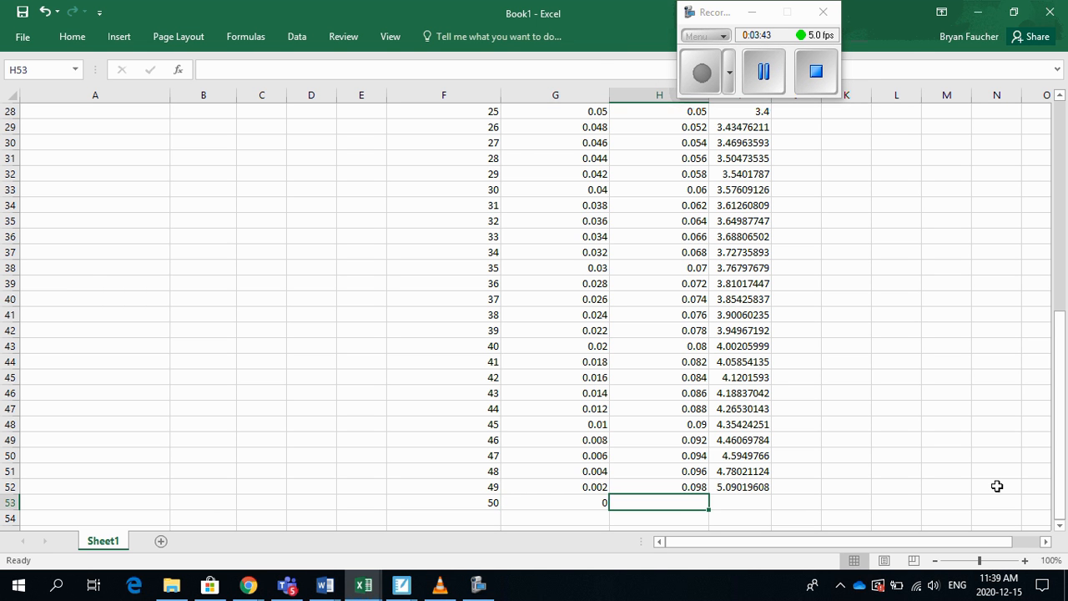
pyautogui.write('0.10')
pyautogui.press('Right')
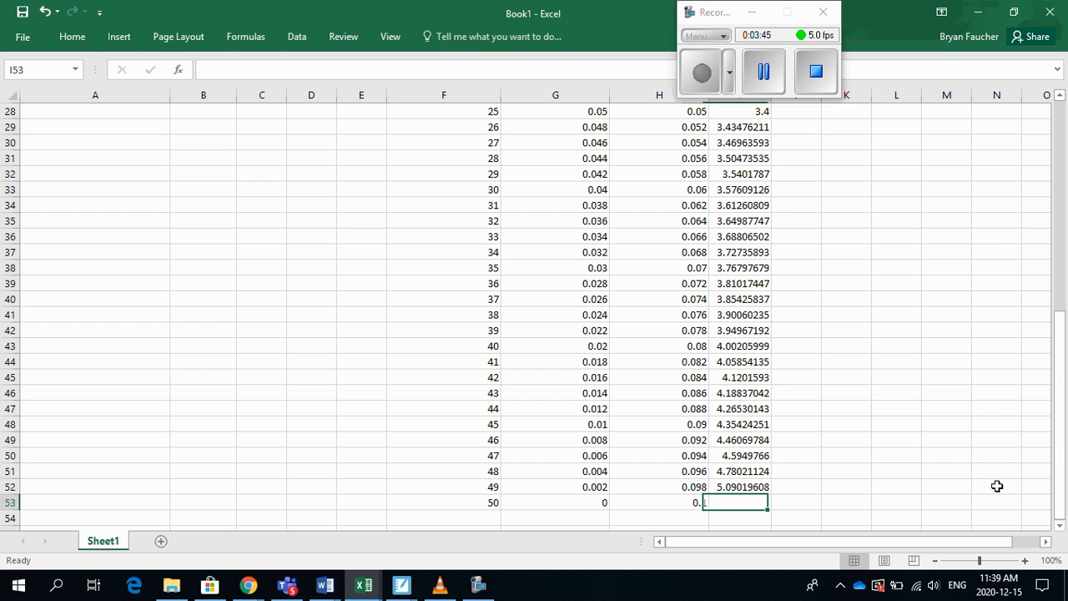
pyautogui.write('ICE TA')
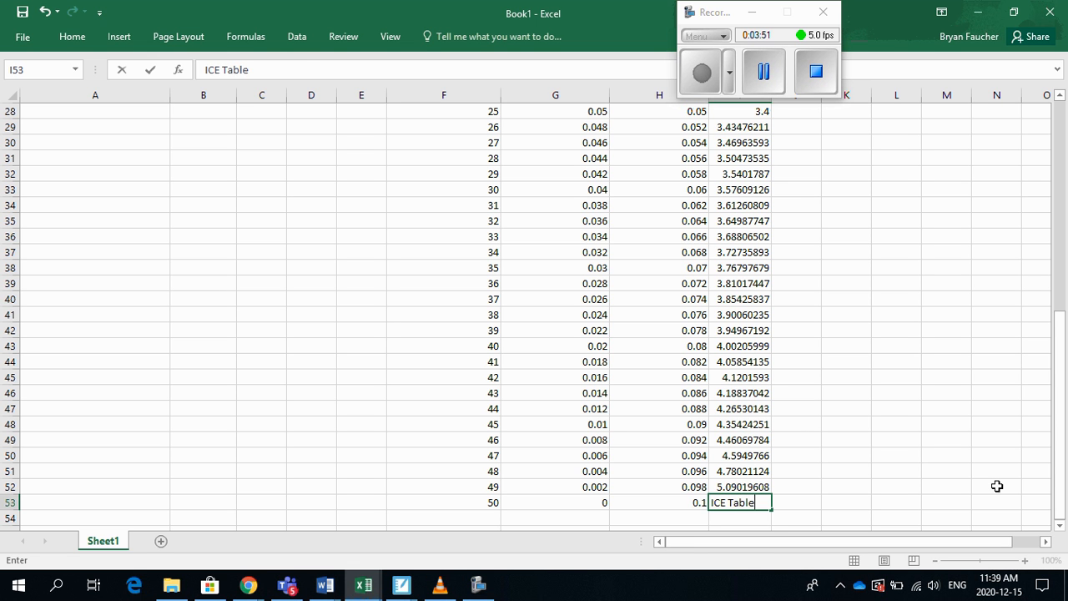
pyautogui.write('ble')
pyautogui.press('Return')
# Review the calculated pH column from the 49 mL row back up to the 1 mL row
pyautogui.press('Up')
pyautogui.press('Up')
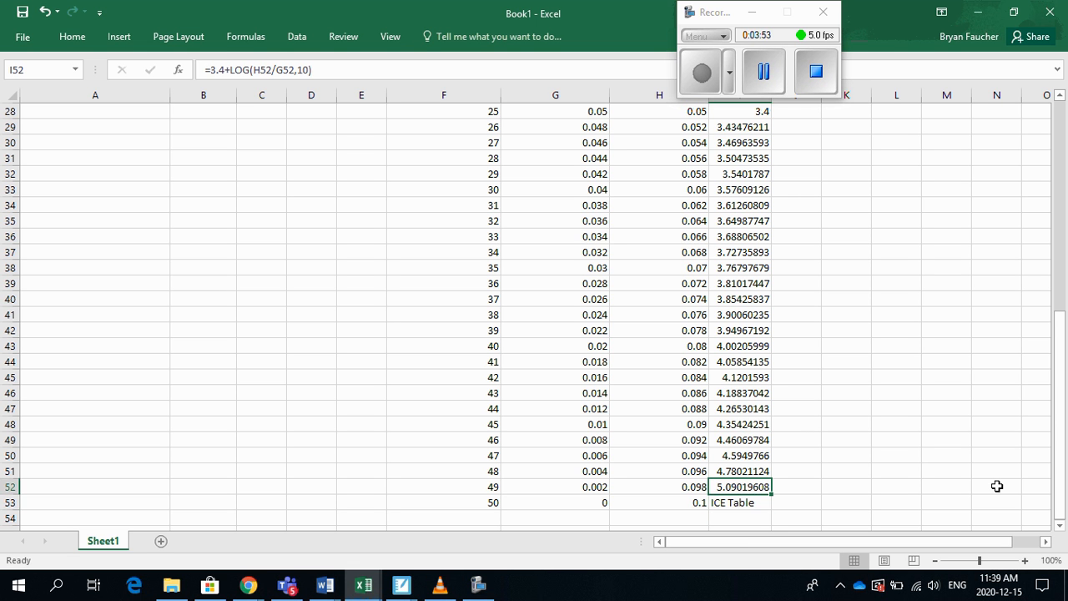
pyautogui.press('Up')
pyautogui.press('Up')
pyautogui.press('Up')
pyautogui.press('Up')
pyautogui.press('Up')
pyautogui.press('Up')
pyautogui.press('Up')
pyautogui.press('Up')
pyautogui.press('Up')
pyautogui.press('Up')
pyautogui.press('Up')
pyautogui.press('Up')
pyautogui.press('Up')
pyautogui.press('Up')
pyautogui.press('Up')
pyautogui.press('Up')
pyautogui.press('Up')
pyautogui.press('Up')
pyautogui.press('Up')
pyautogui.press('Up')
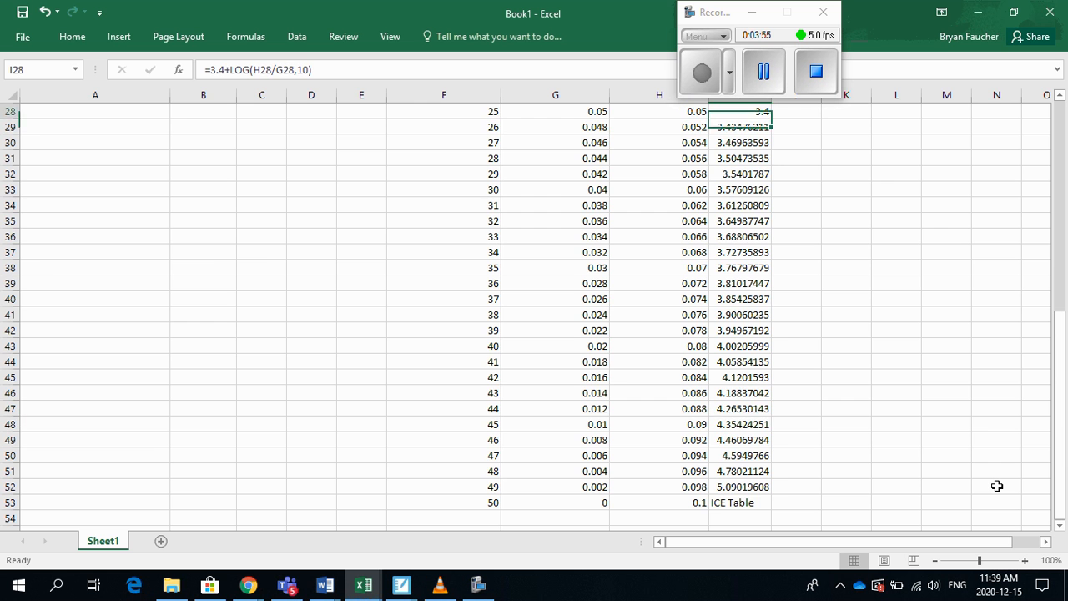
pyautogui.press('Up')
pyautogui.press('Up')
pyautogui.press('Up')
pyautogui.press('Up')
pyautogui.press('Up')
pyautogui.press('Up')
pyautogui.press('Up')
pyautogui.press('Up')
pyautogui.press('Up')
pyautogui.press('Up')
pyautogui.press('Up')
pyautogui.press('Up')
pyautogui.press('Up')
pyautogui.press('Up')
pyautogui.press('Down')
pyautogui.press('Down')
pyautogui.press('Down')
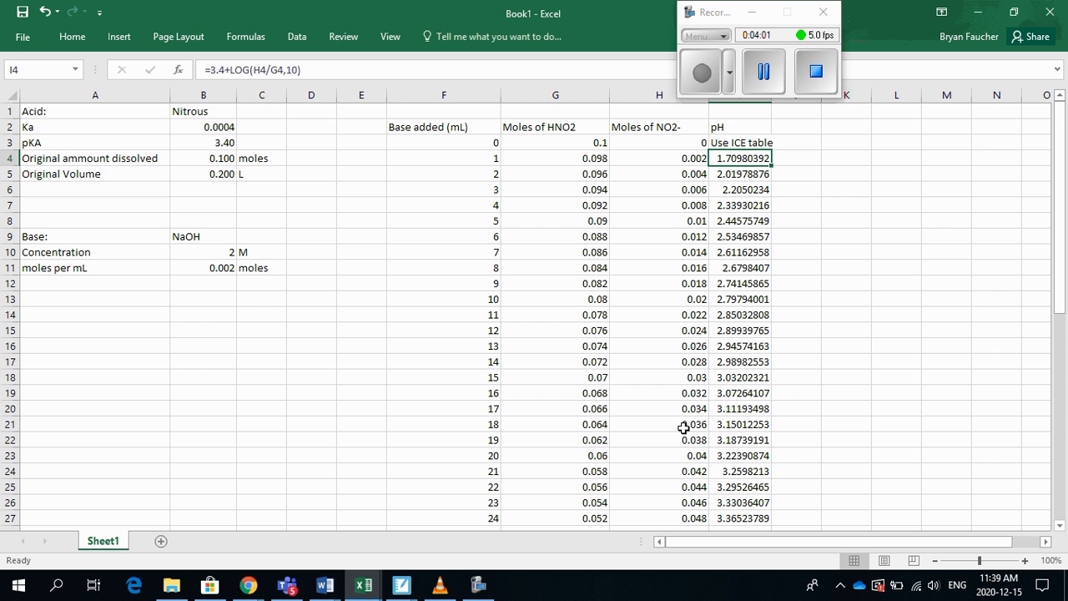
# Insert a markers-only scatter chart of the pH values in I4:I52 against the base added in F4:F52
pyautogui.moveTo(446, 152); pyautogui.dragTo(463, 494)
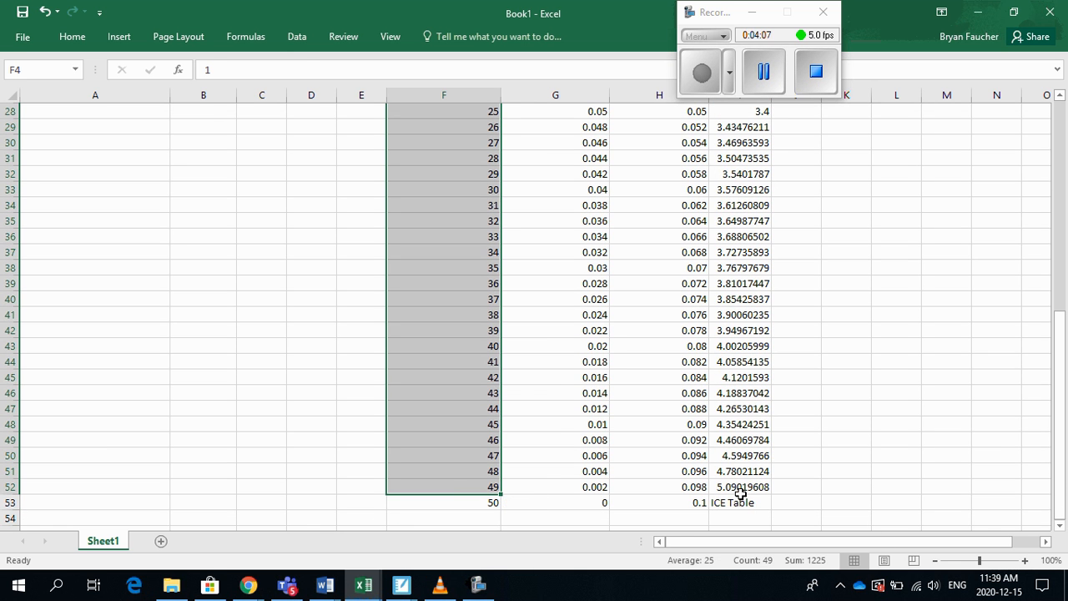
pyautogui.moveTo(723, 485); pyautogui.dragTo(724, 155)
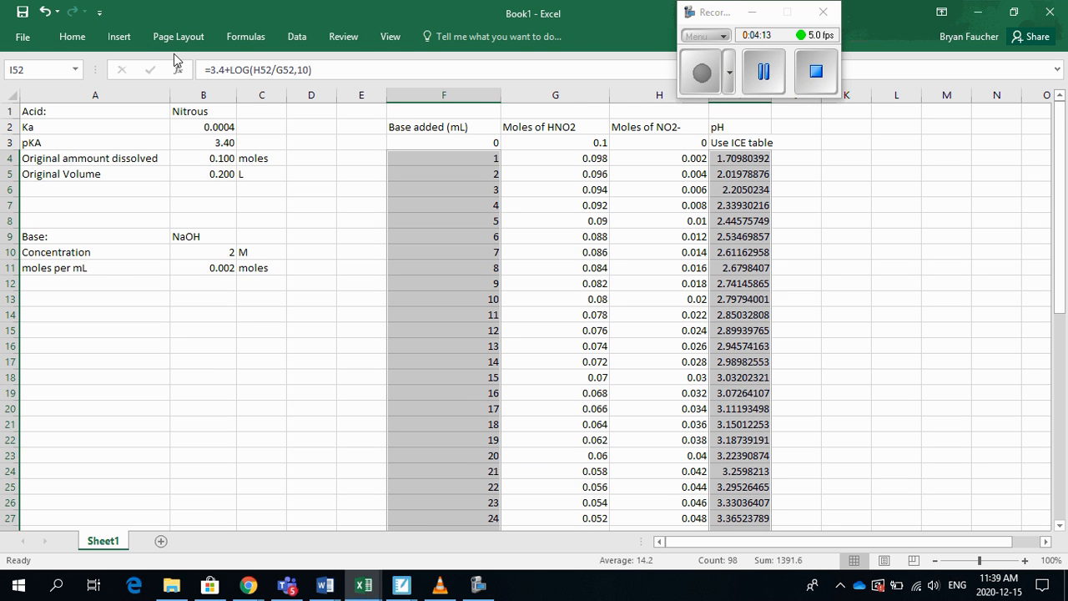
pyautogui.click(125, 37)
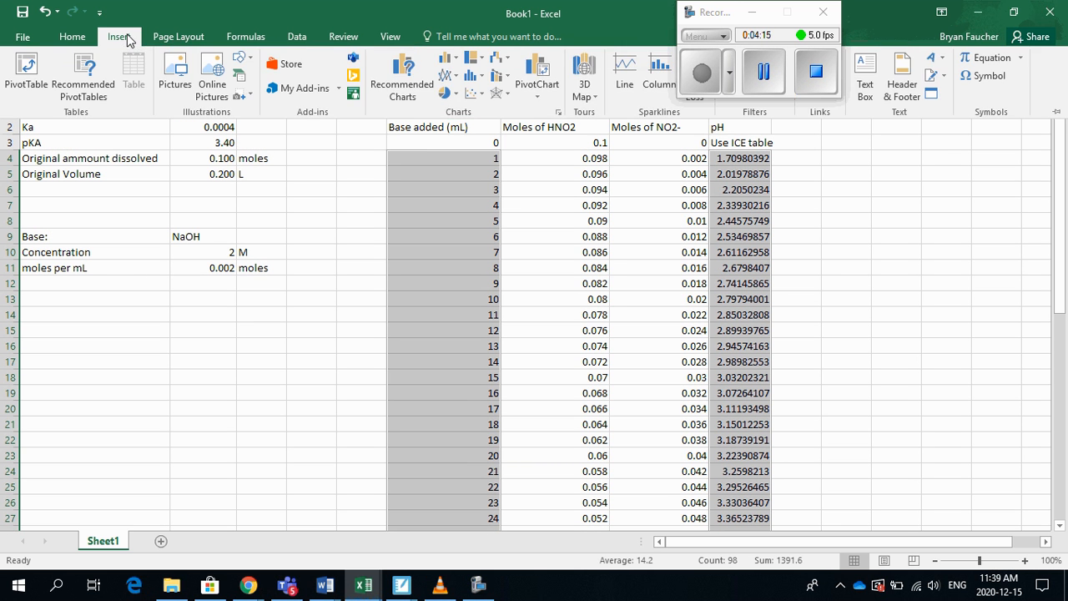
pyautogui.click(481, 98)
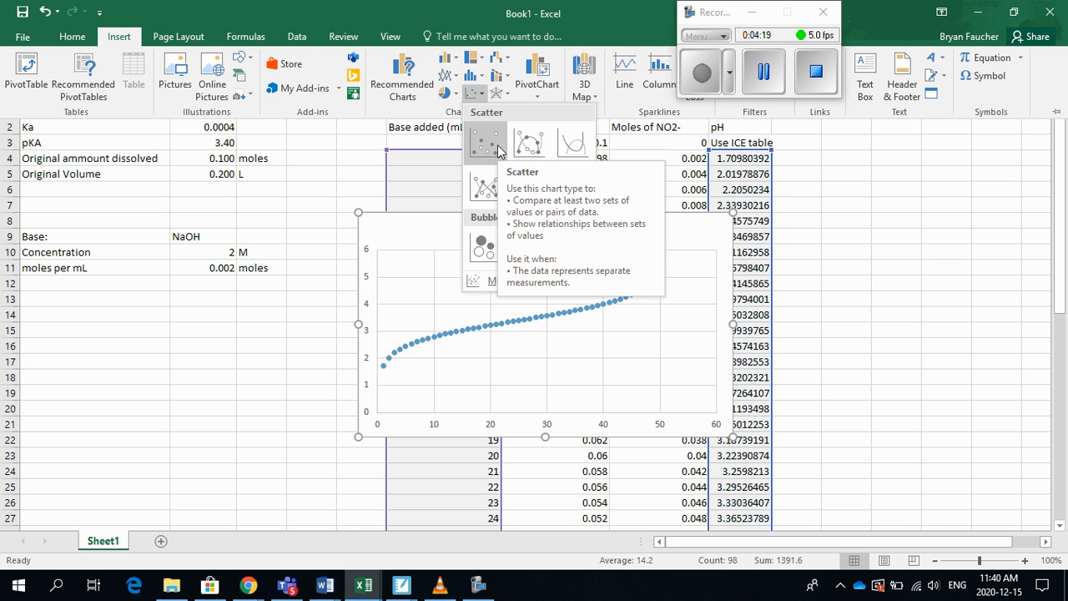
pyautogui.click(499, 151)
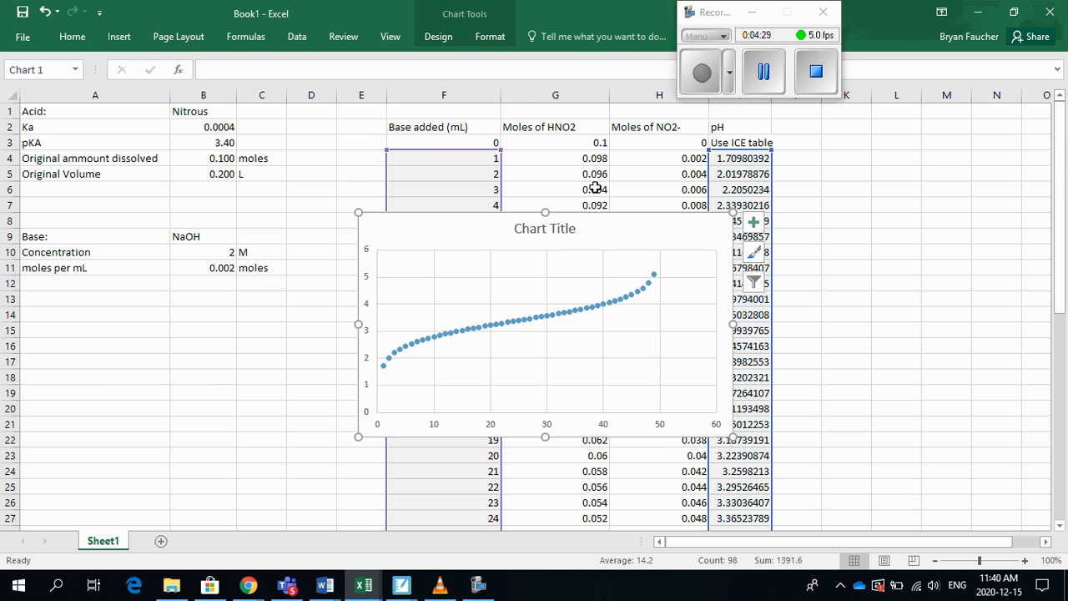
# Replace the chart title with "Titration of Nitrous Acid"
pyautogui.doubleClick(576, 228)
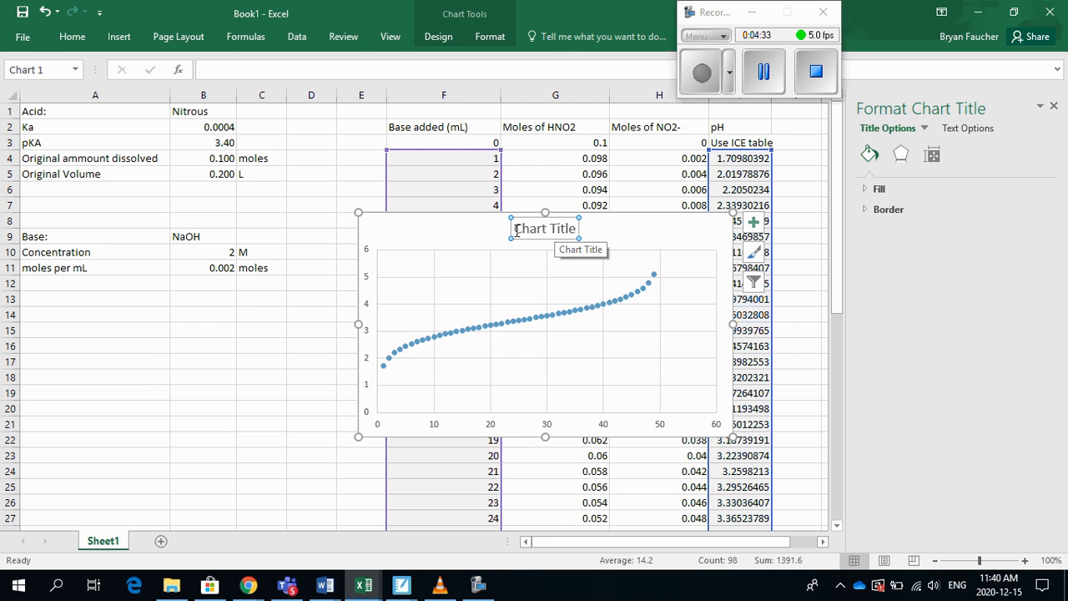
pyautogui.moveTo(516, 231); pyautogui.dragTo(576, 231)
pyautogui.write('Titr')
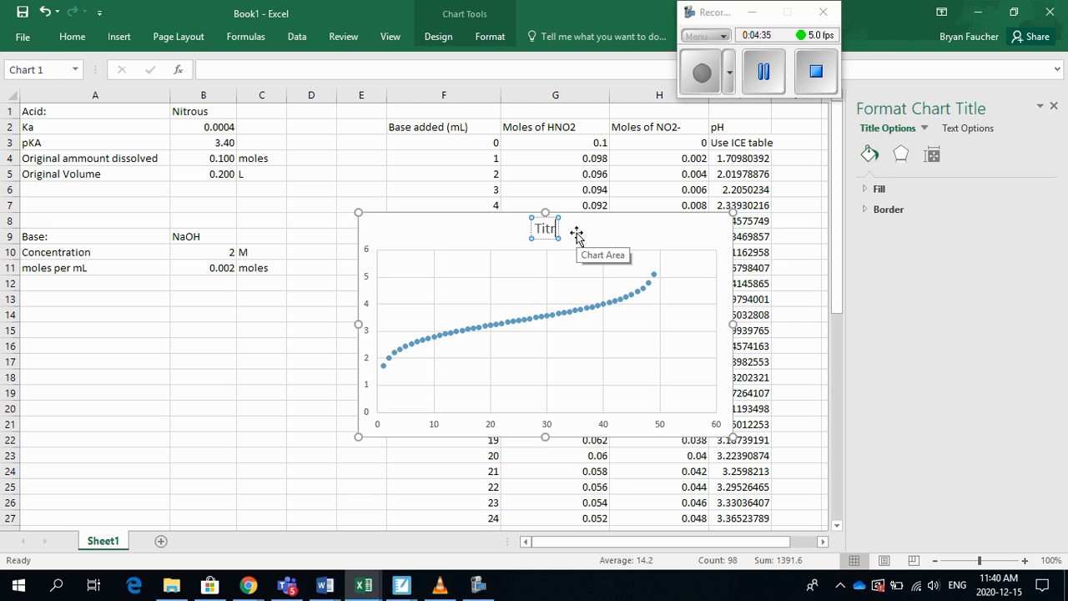
pyautogui.write('ation of Nitrous')
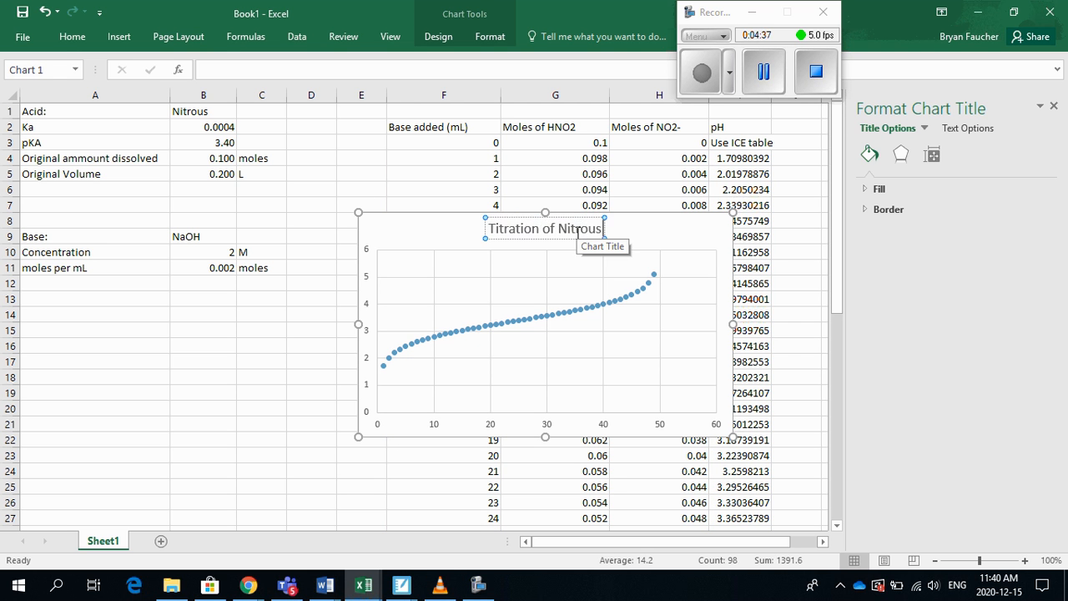
pyautogui.write(' Cid')
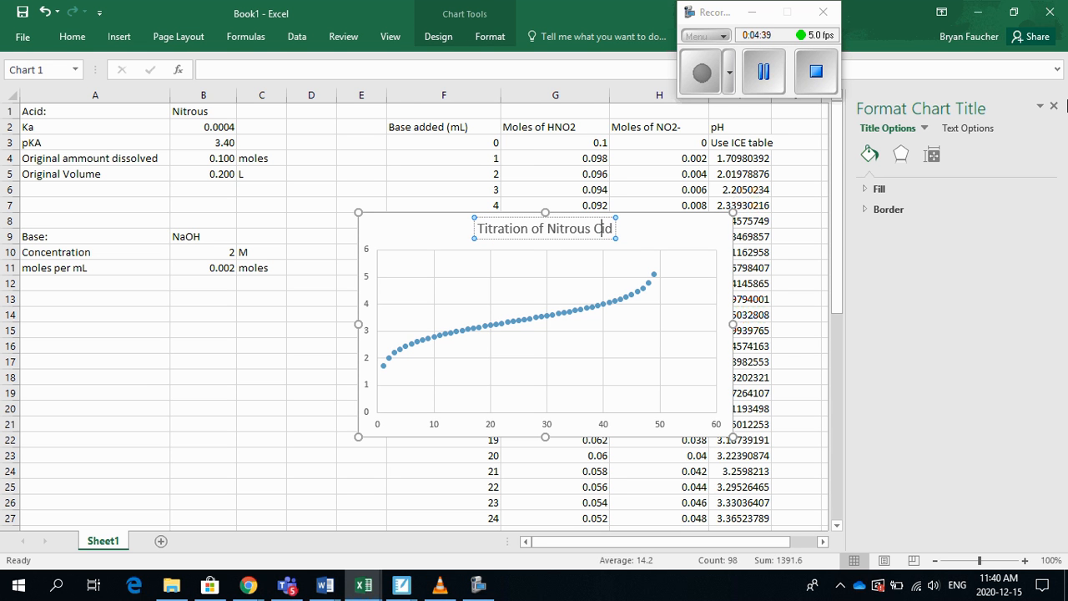
pyautogui.press('BackSpace')
pyautogui.write('Ac')
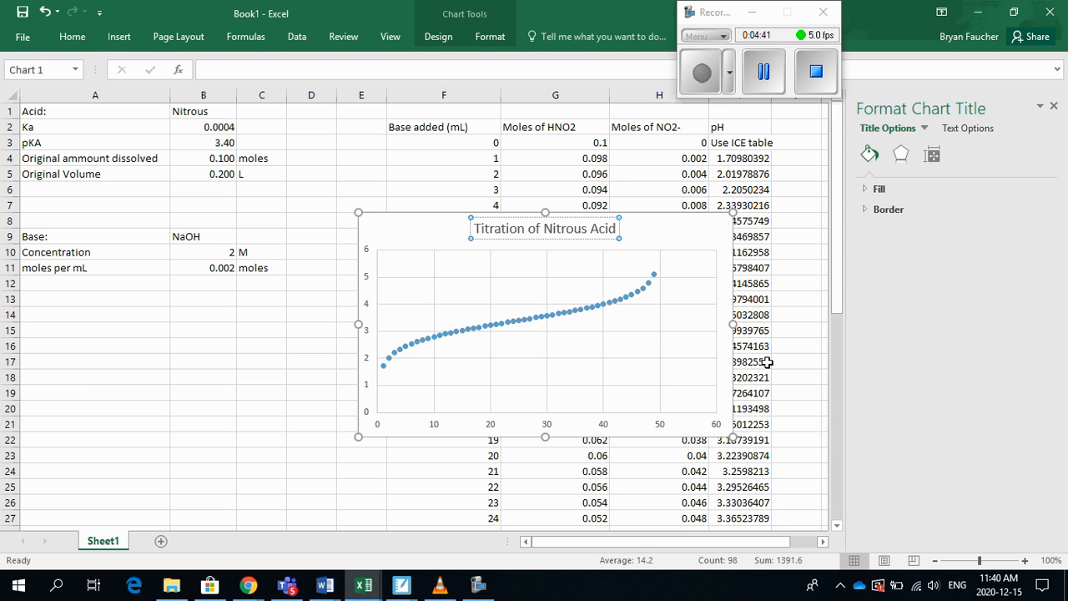
pyautogui.click(681, 432)
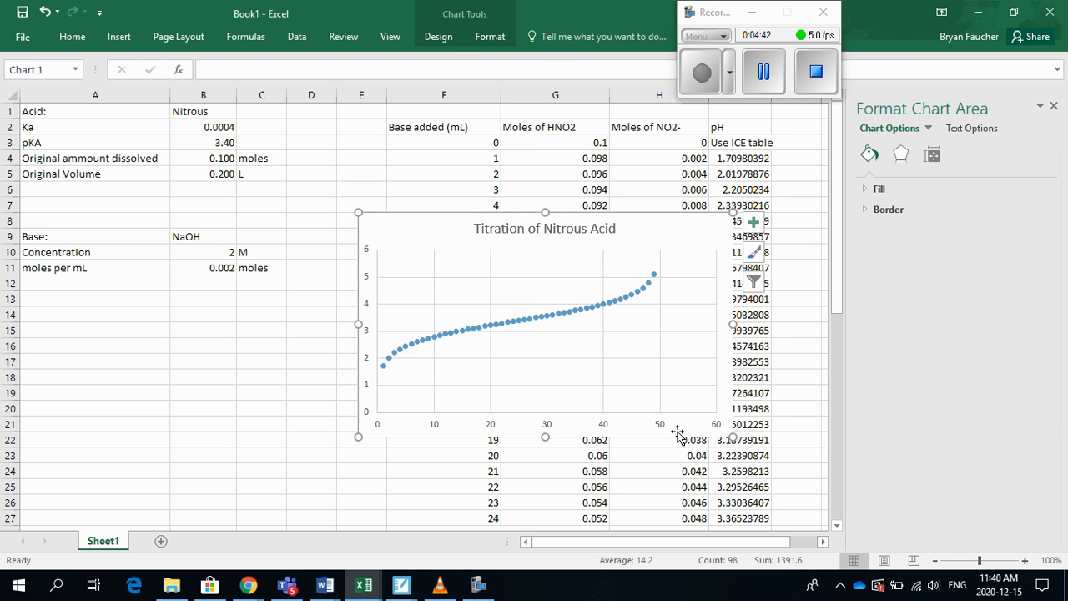
# Add axis titles to the chart and name the vertical axis "pH"
pyautogui.click(754, 222)
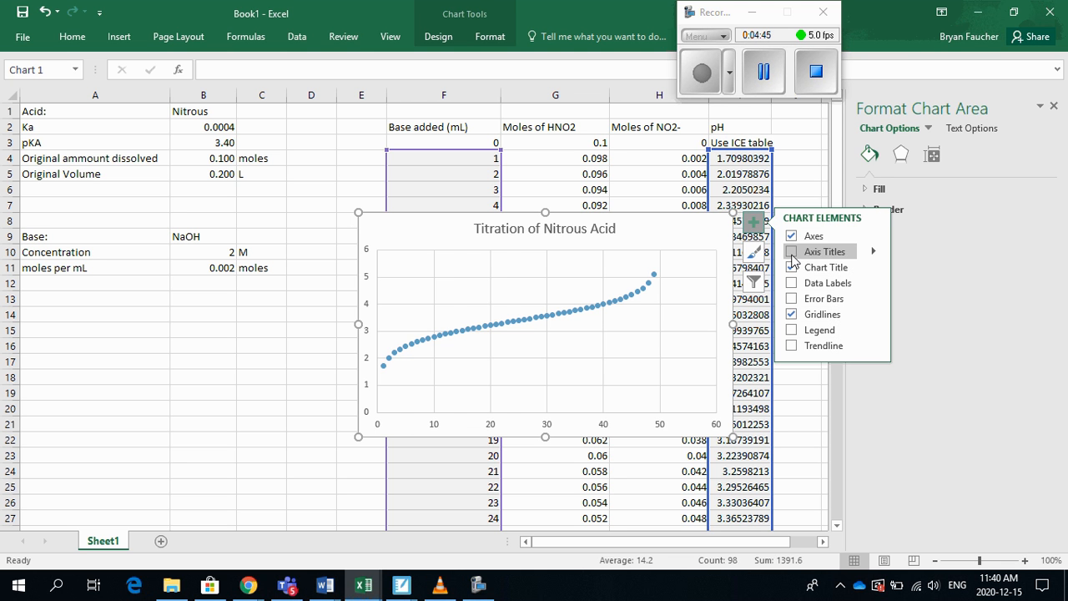
pyautogui.click(791, 252)
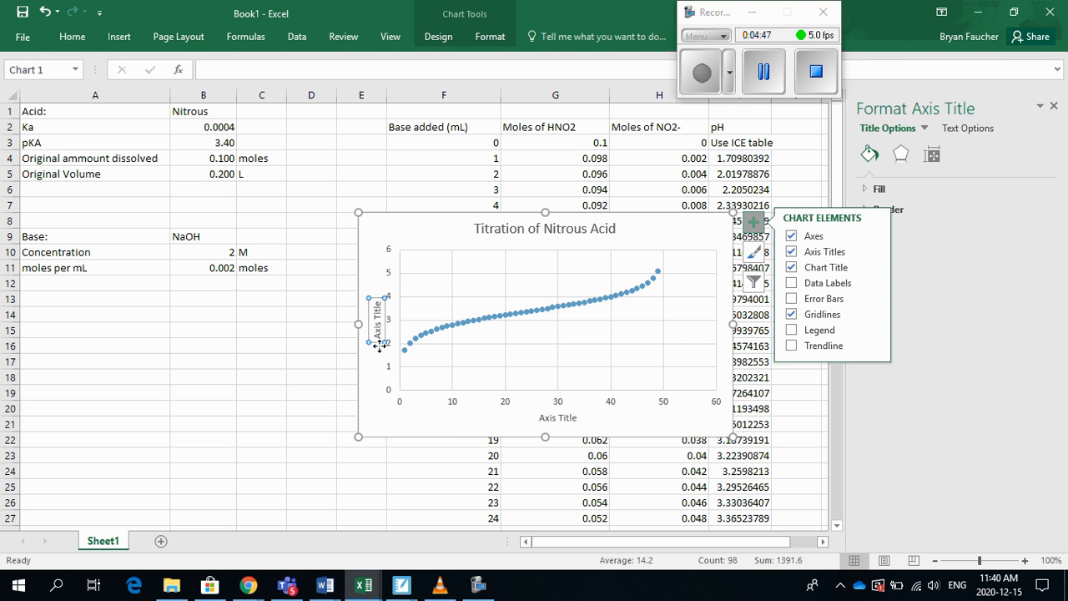
pyautogui.doubleClick(381, 330)
pyautogui.press('BackSpace')
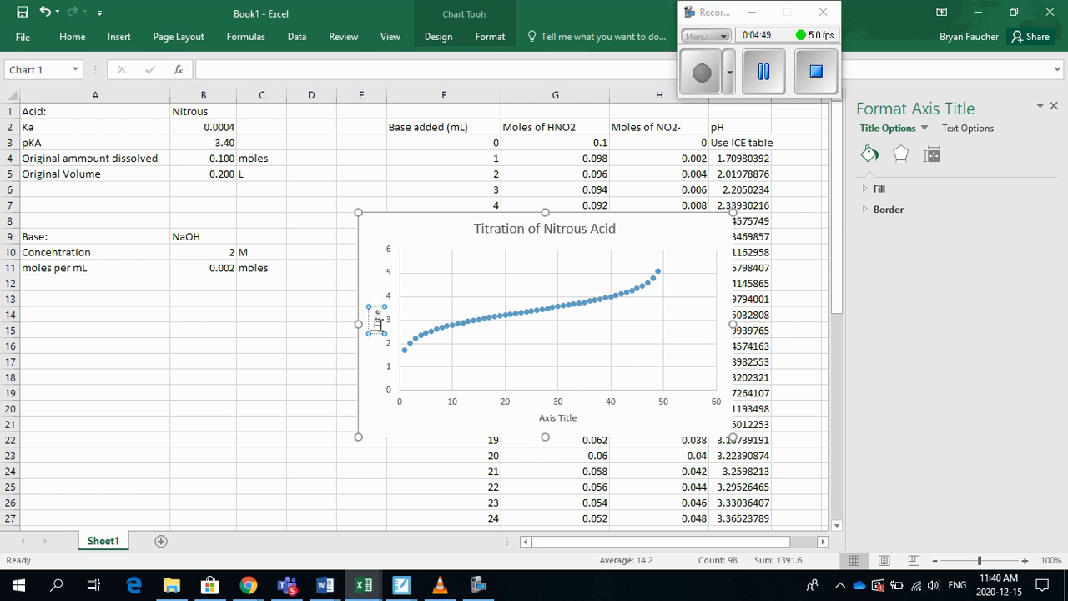
pyautogui.doubleClick(380, 331)
pyautogui.press('BackSpace')
pyautogui.write('pH')
# Name the horizontal axis "Volume NaOH added" and move the chart to the empty area below the acid and base data
pyautogui.click(558, 417)
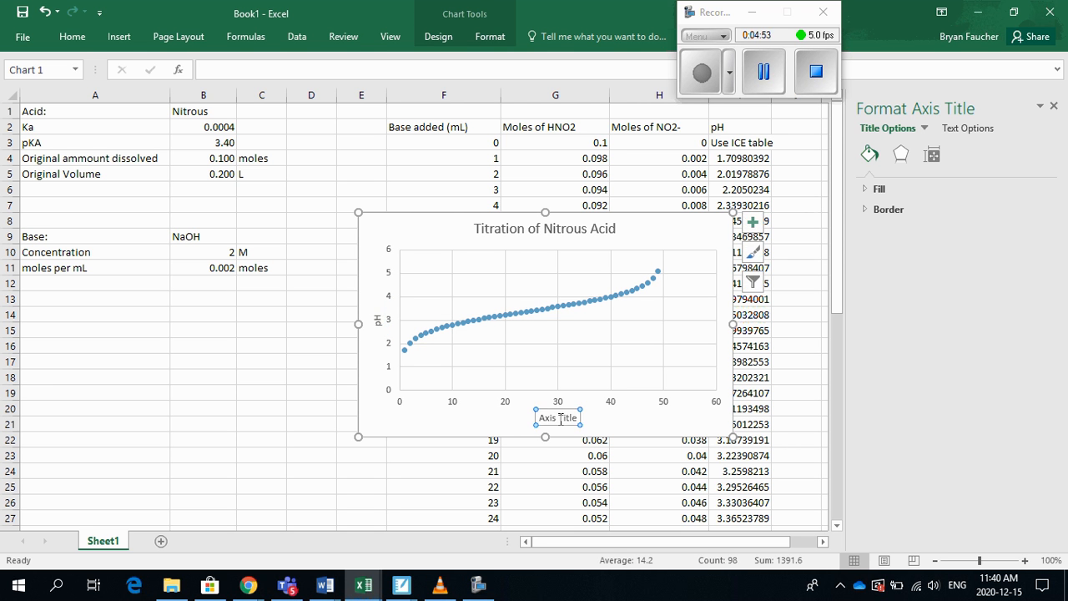
pyautogui.moveTo(577, 417); pyautogui.dragTo(440, 407)
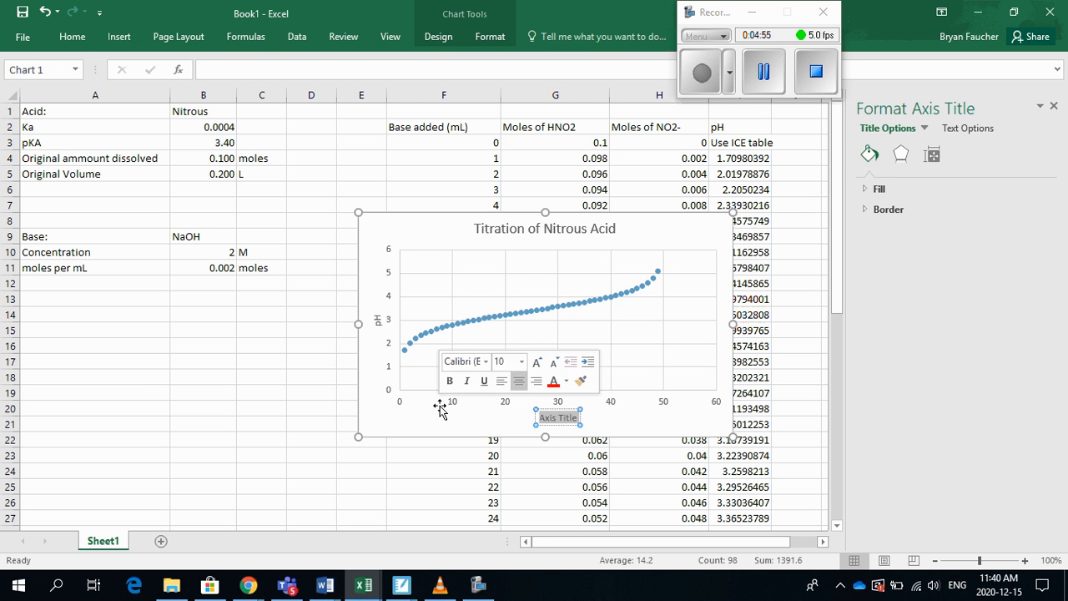
pyautogui.write('Volume nao')
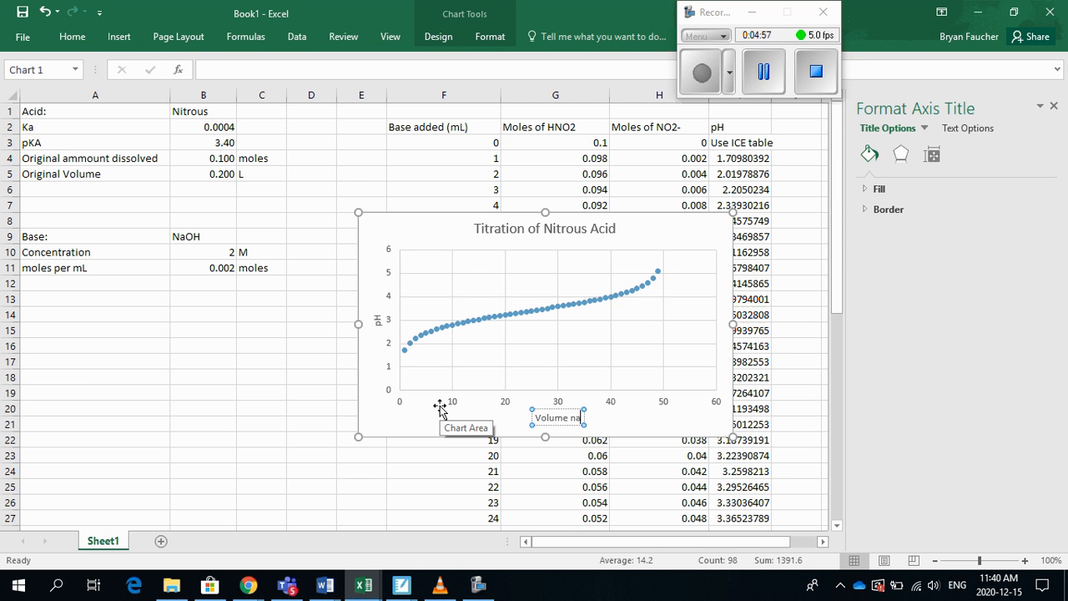
pyautogui.press('BackSpace')
pyautogui.press('BackSpace')
pyautogui.press('BackSpace')
pyautogui.write('NaOH added')
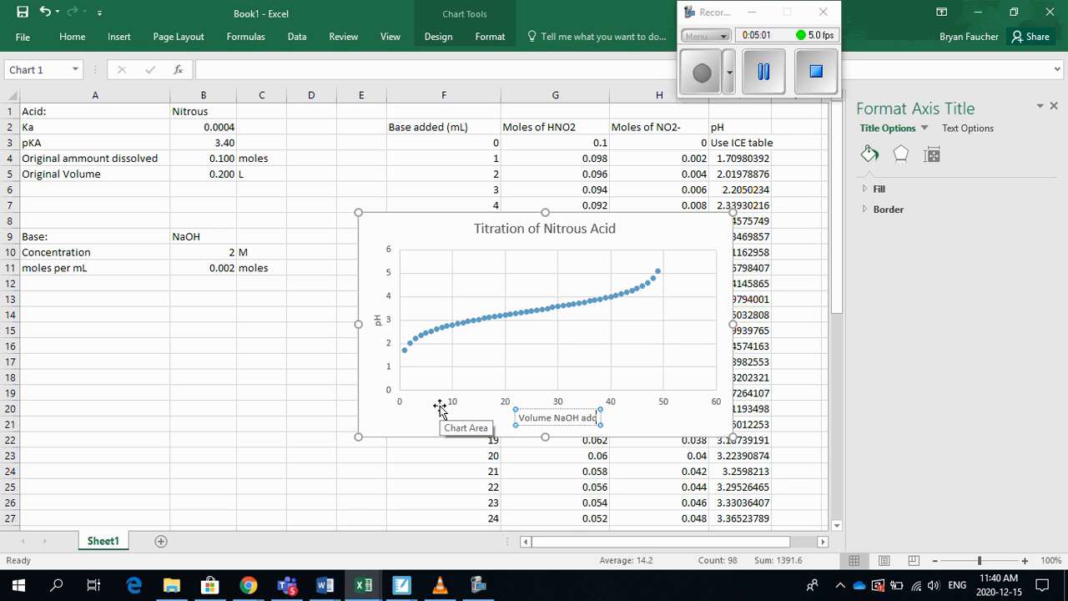
pyautogui.click(381, 423)
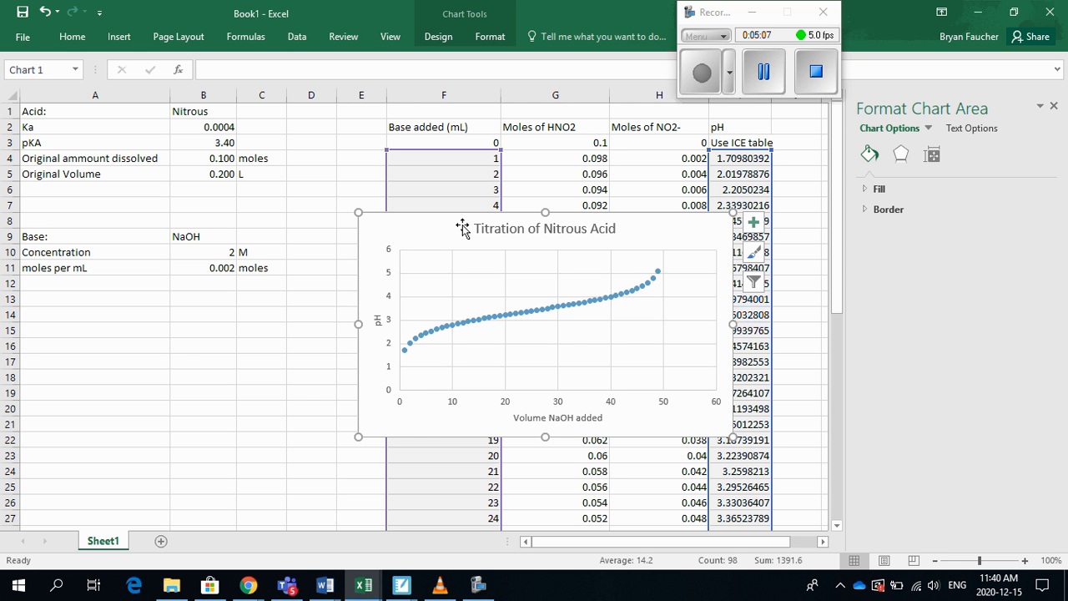
pyautogui.moveTo(467, 230); pyautogui.dragTo(141, 313)
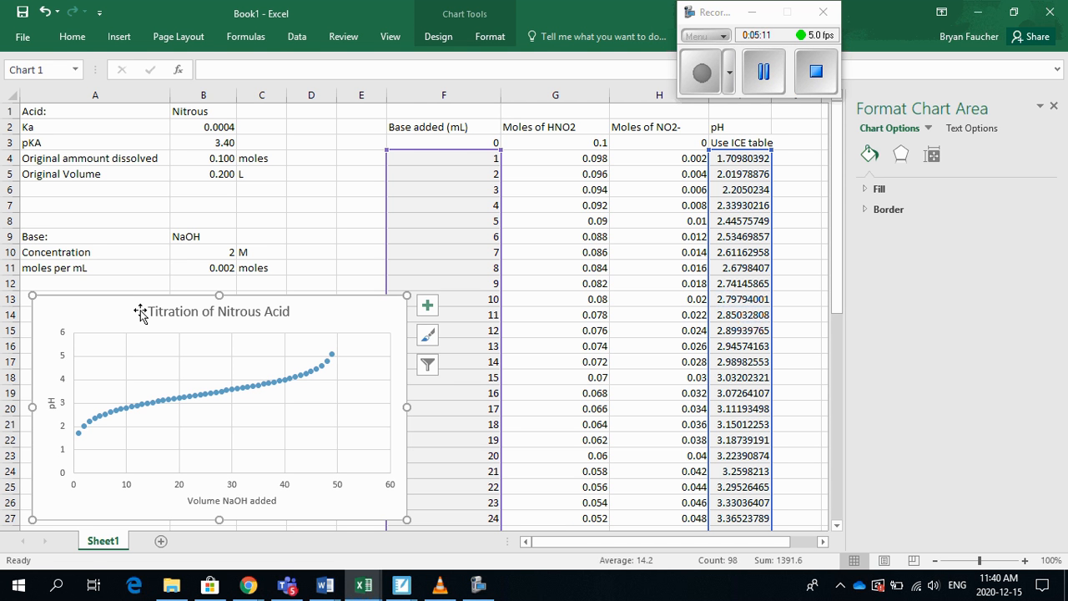